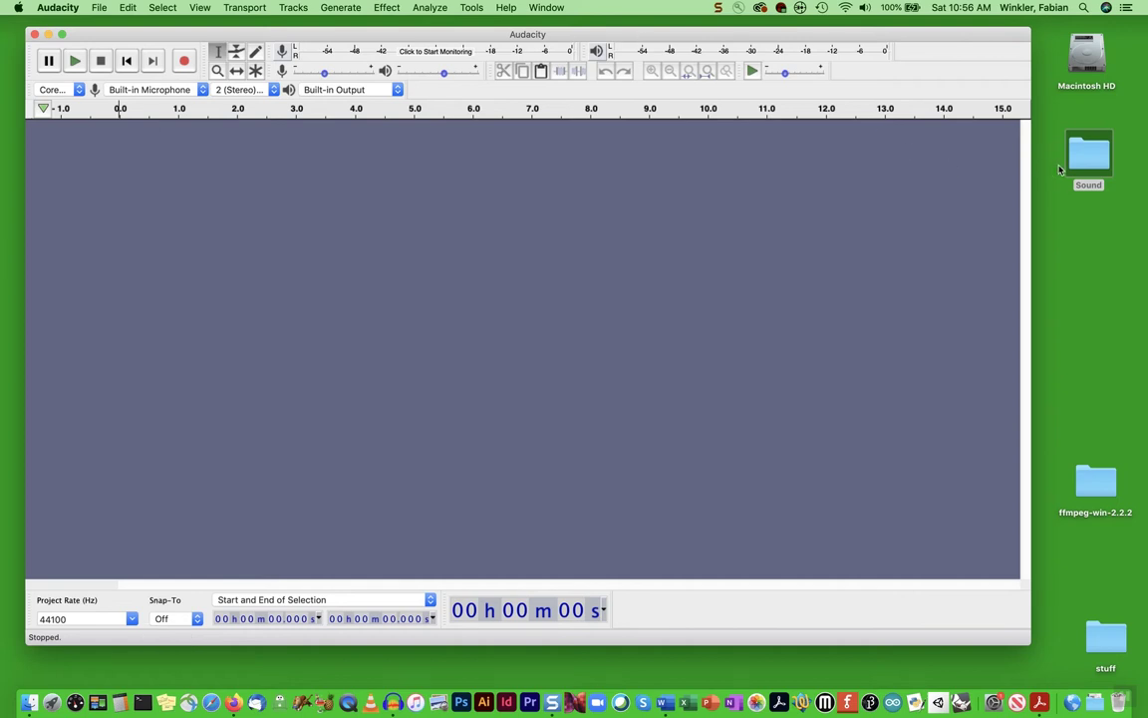
Drag 02_summer_sounds.aiff from Sound > AD23300_Audacity_F20_Sounds into Audacity as a stereo track
{"action": "double_click", "coordinate": [1088, 154]}
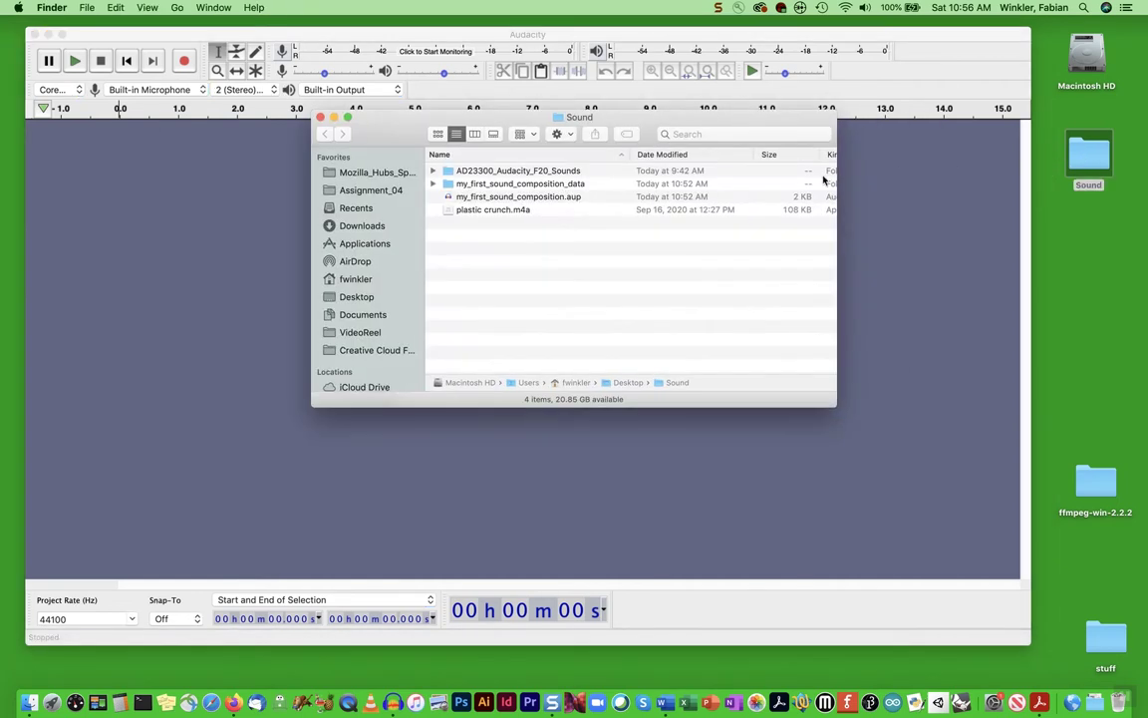
{"action": "left_click_drag", "start_coordinate": [837, 407], "coordinate": [993, 404]}
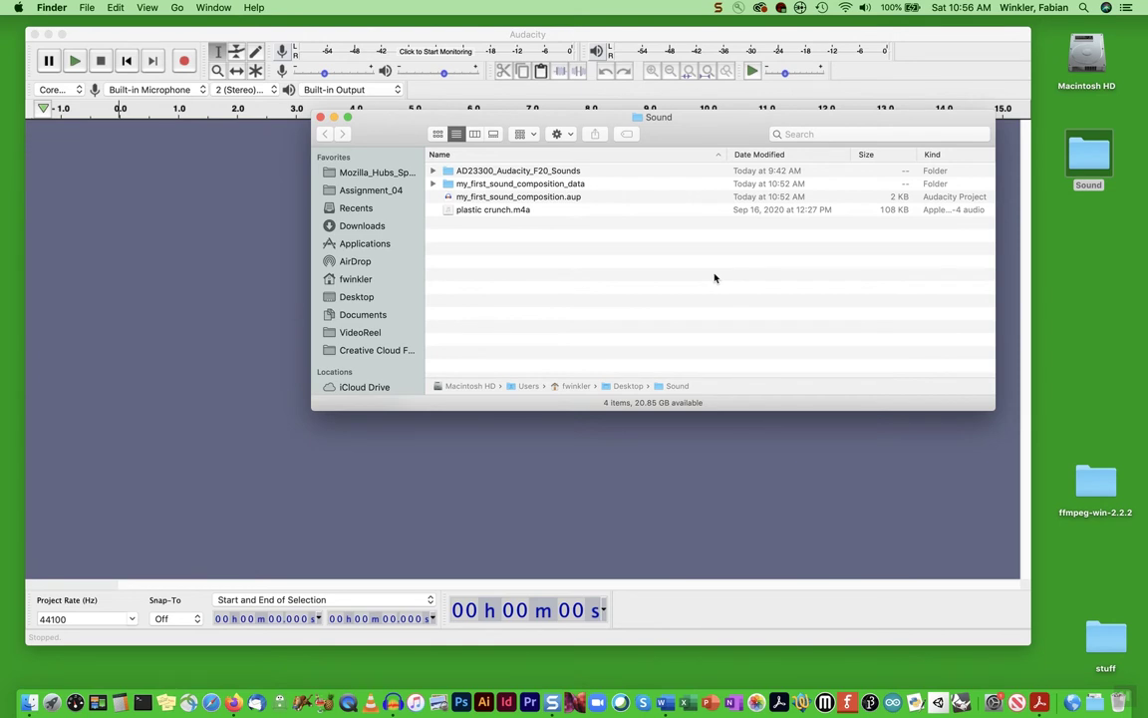
{"action": "double_click", "coordinate": [444, 172]}
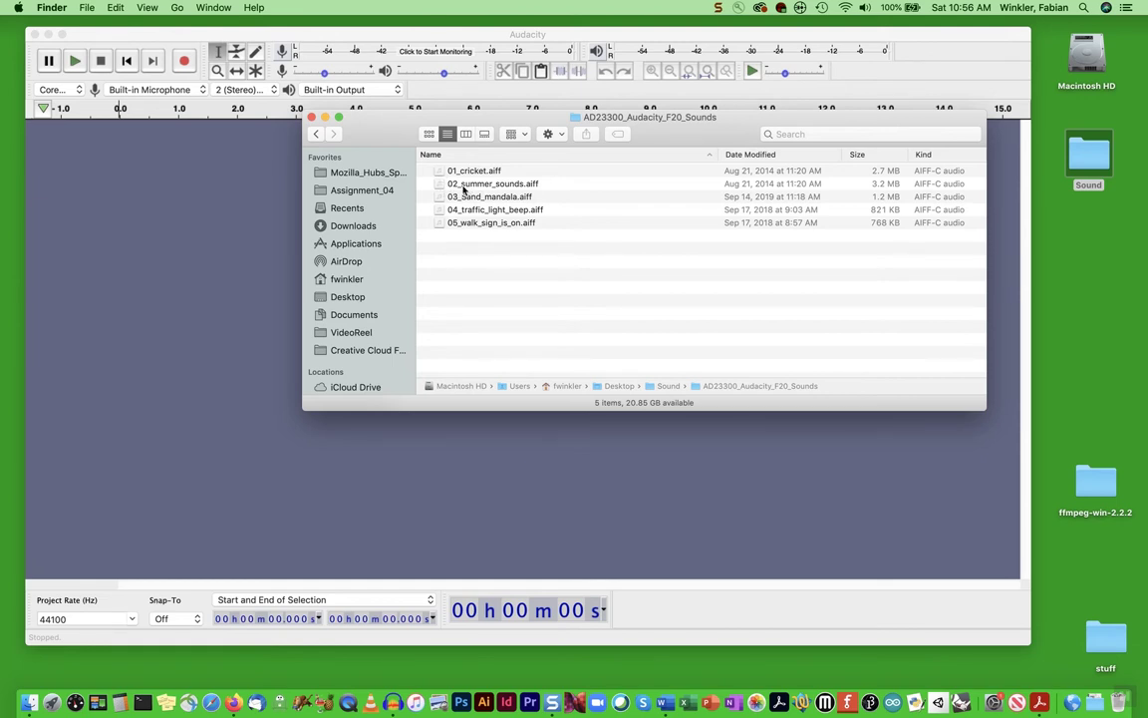
{"action": "left_click_drag", "start_coordinate": [429, 183], "coordinate": [199, 219]}
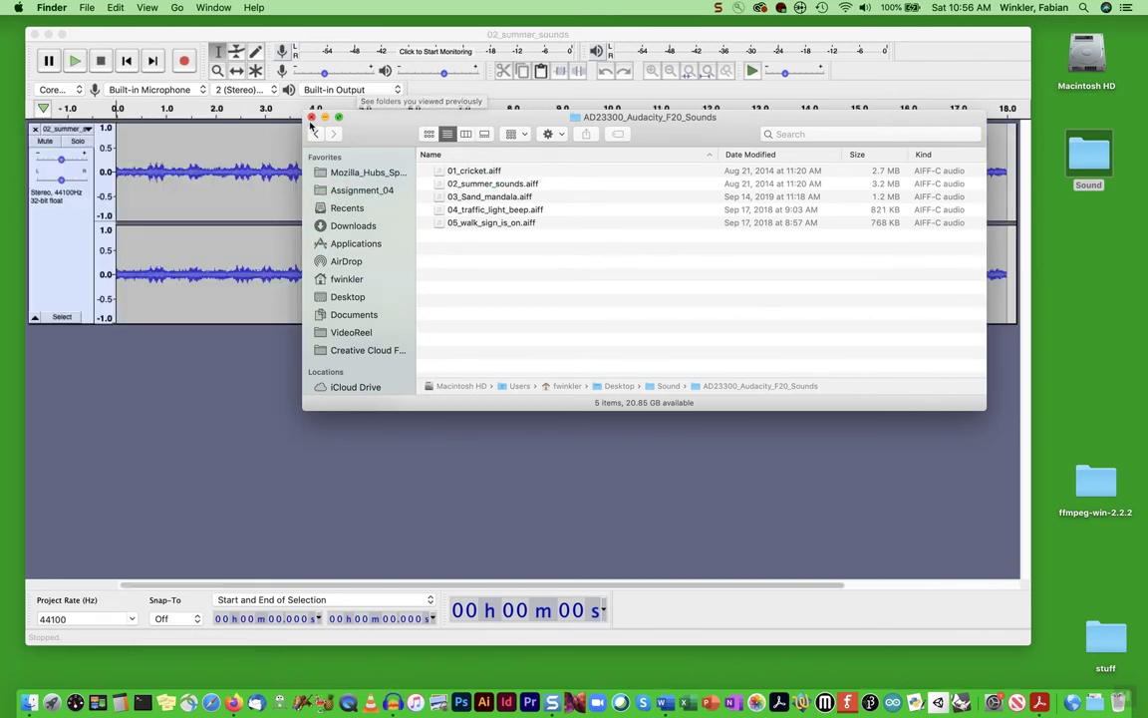
Close the Finder window and play the summer sounds from about 4 seconds, then stop
{"action": "left_click", "coordinate": [311, 117]}
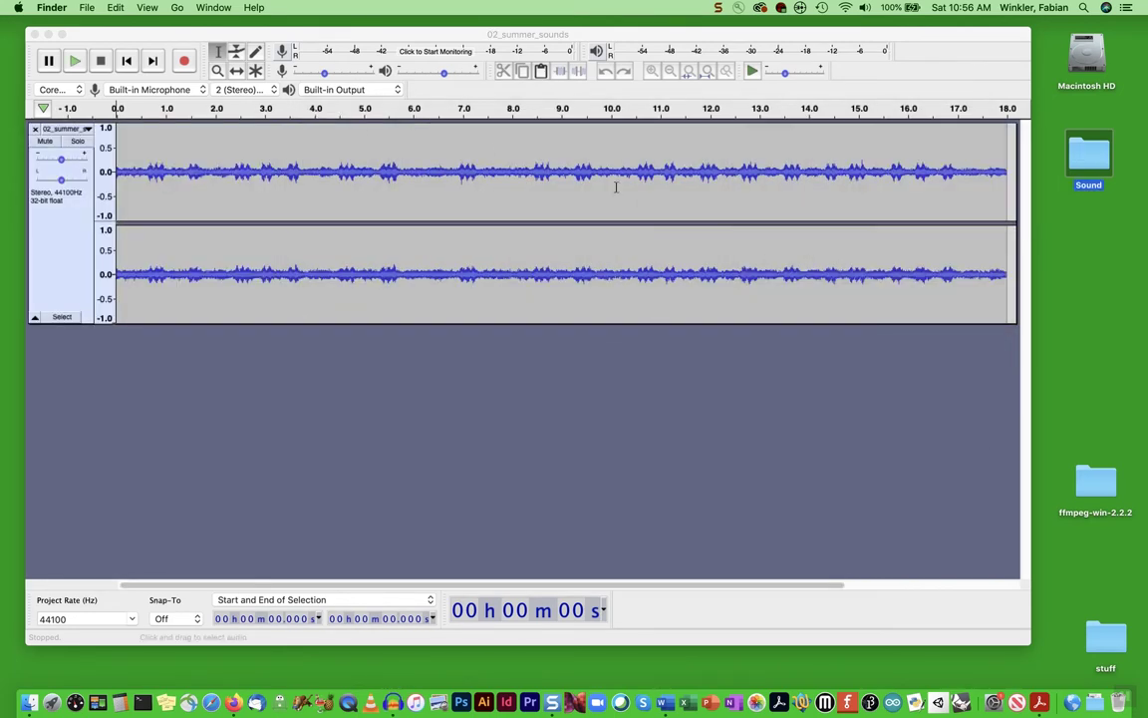
{"action": "left_click", "coordinate": [317, 173]}
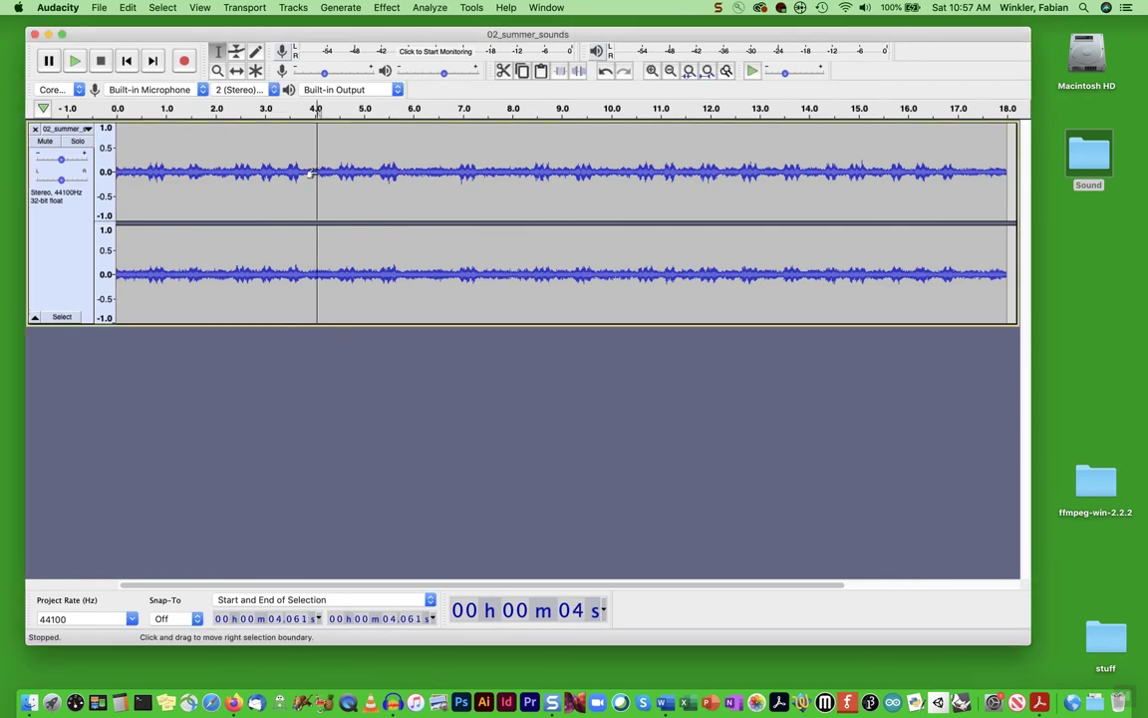
{"action": "key", "text": "space"}
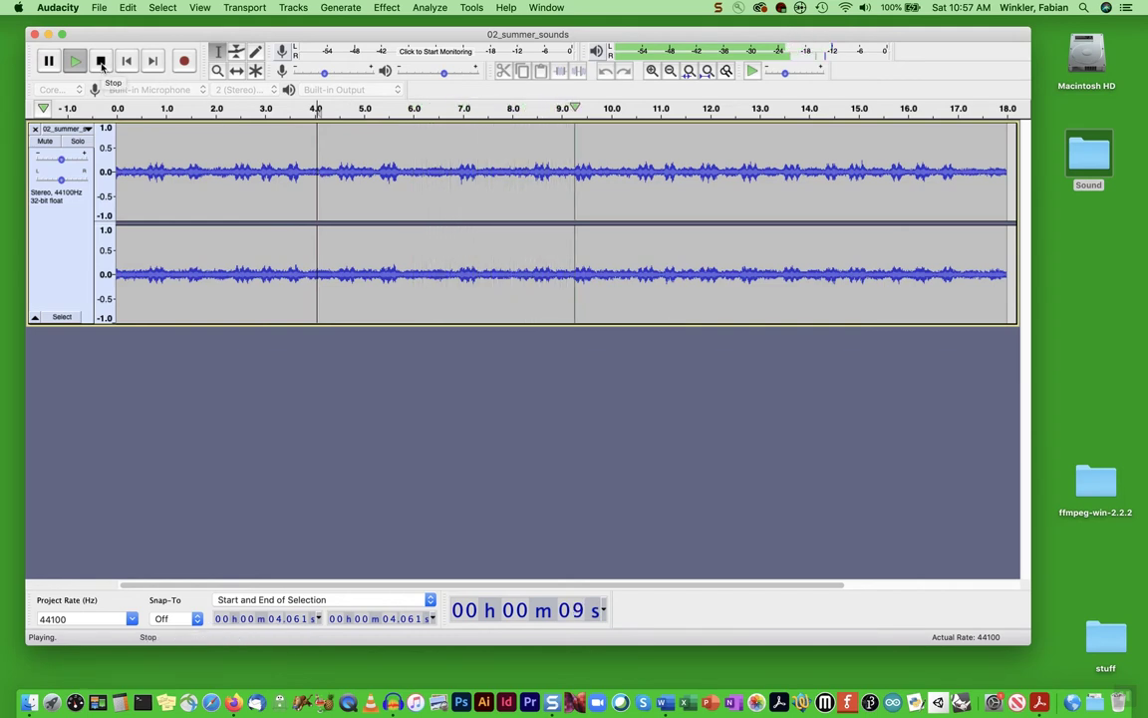
{"action": "left_click", "coordinate": [102, 64]}
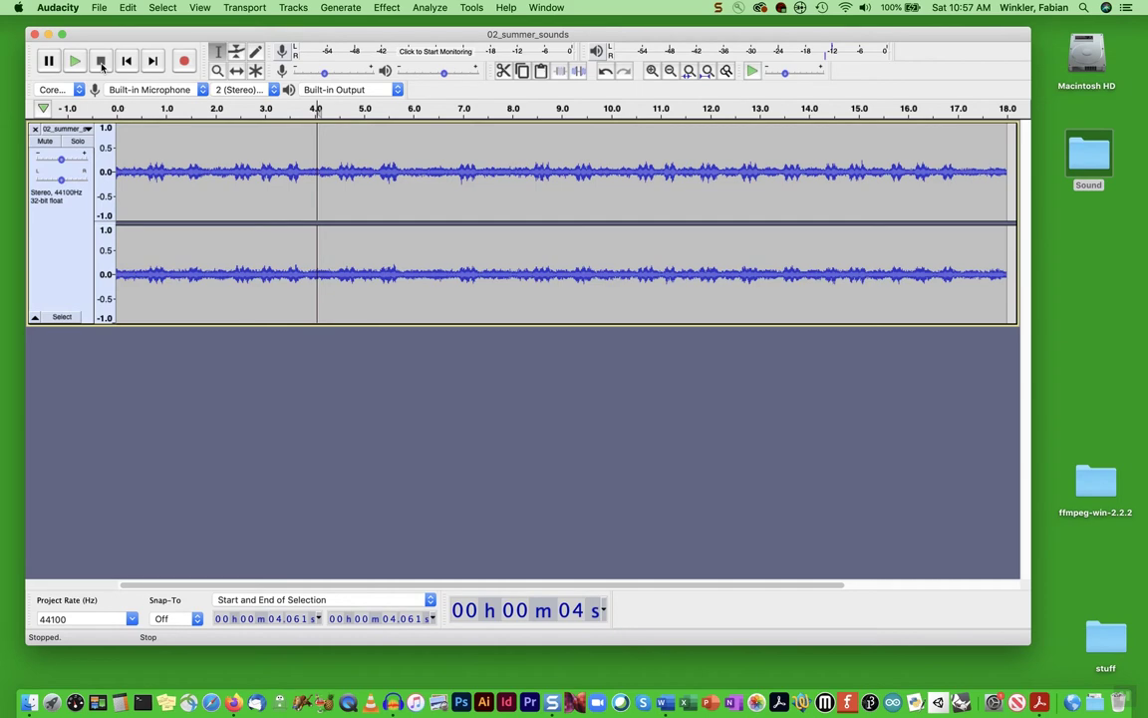
Select roughly 6.1–11 s of the summer sounds and open the AUBandpass effect
{"action": "left_click_drag", "start_coordinate": [188, 38], "coordinate": [181, 32]}
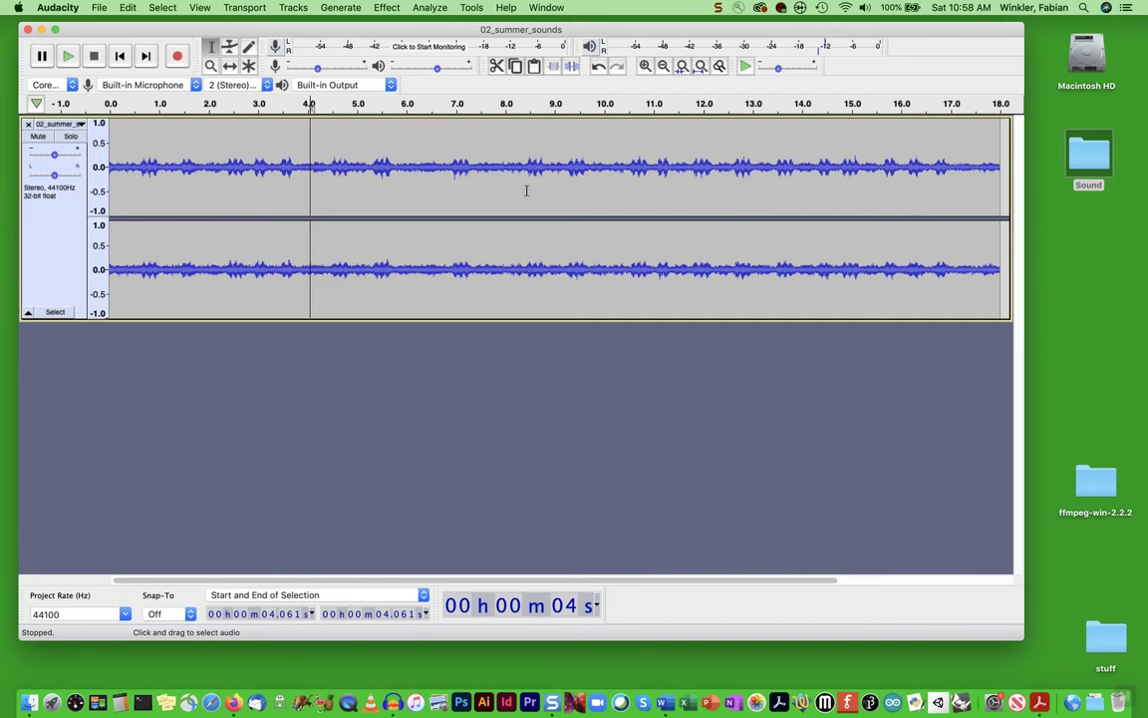
{"action": "left_click_drag", "start_coordinate": [410, 165], "coordinate": [650, 176]}
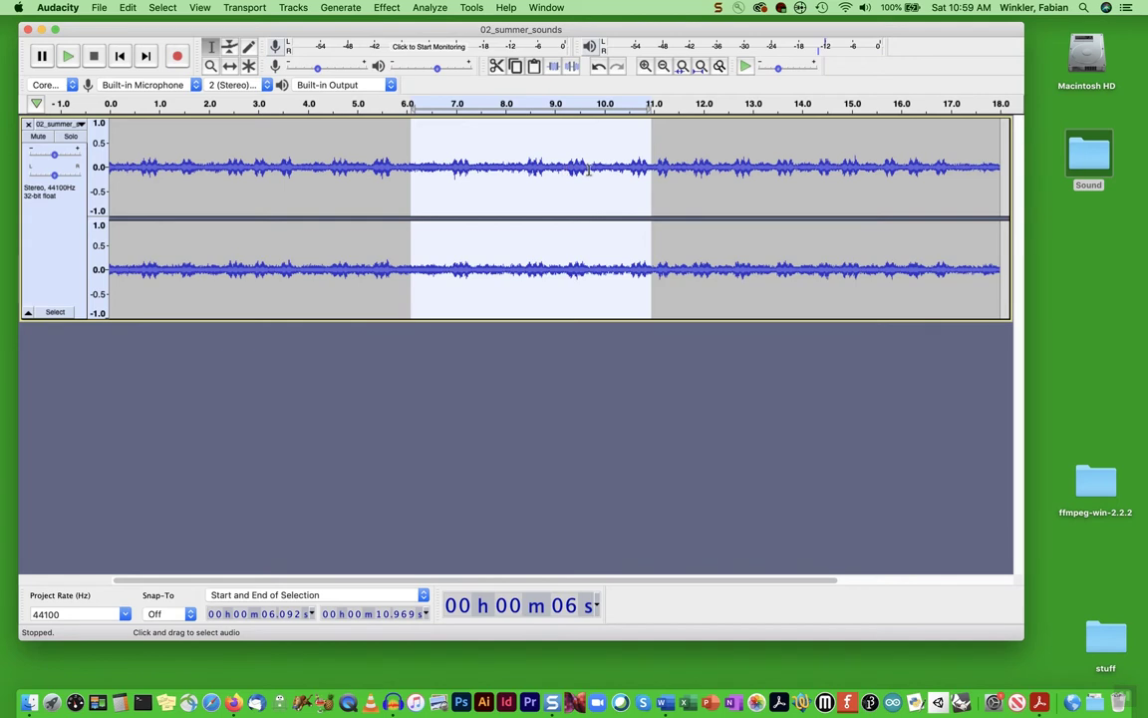
{"action": "left_click", "coordinate": [393, 8]}
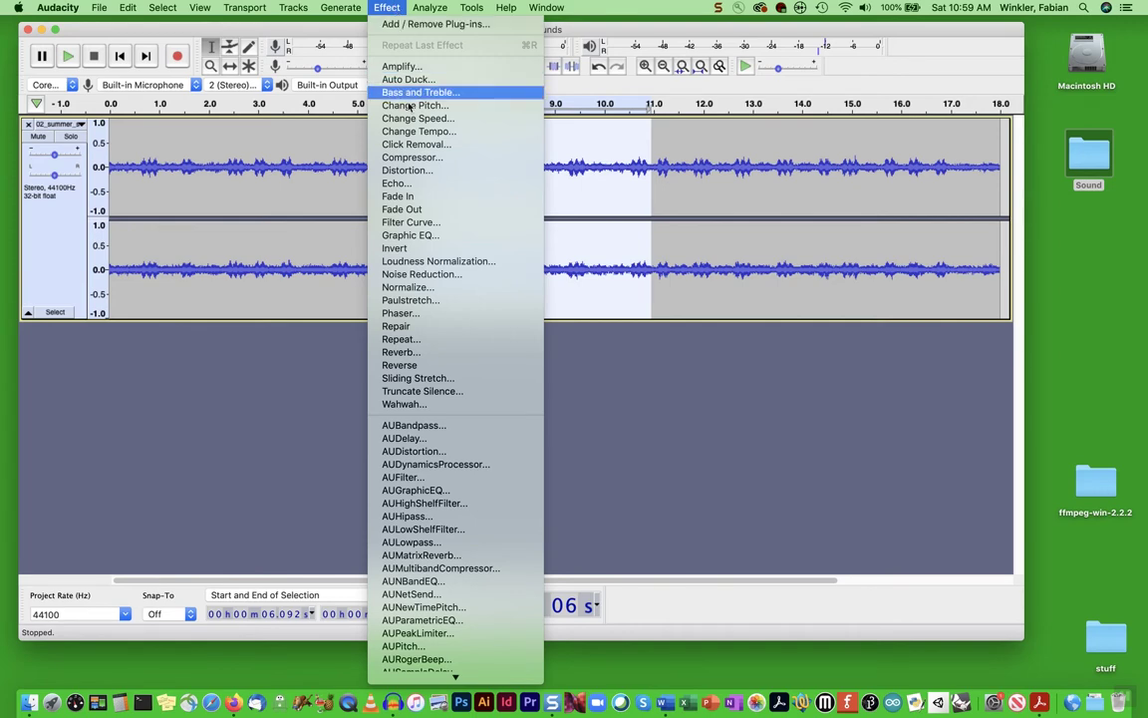
{"action": "left_click", "coordinate": [423, 429]}
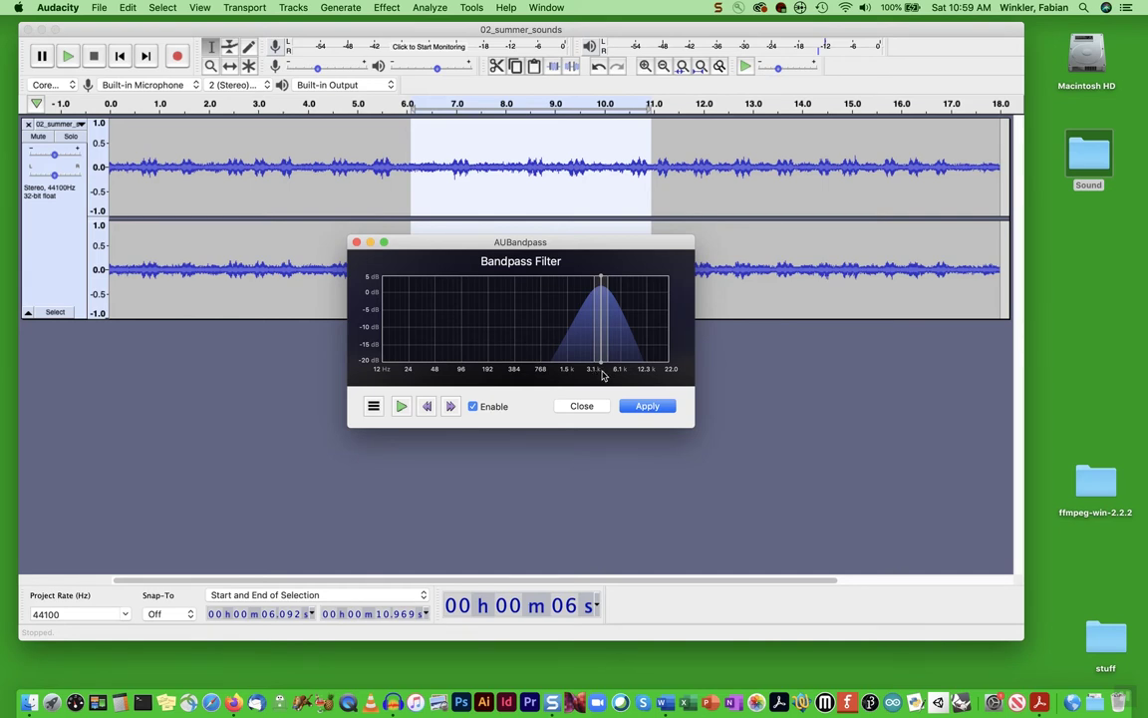
Drag the AUBandpass curve down and back up to centre the band near 6.1 kHz
{"action": "left_click_drag", "start_coordinate": [541, 316], "coordinate": [435, 354]}
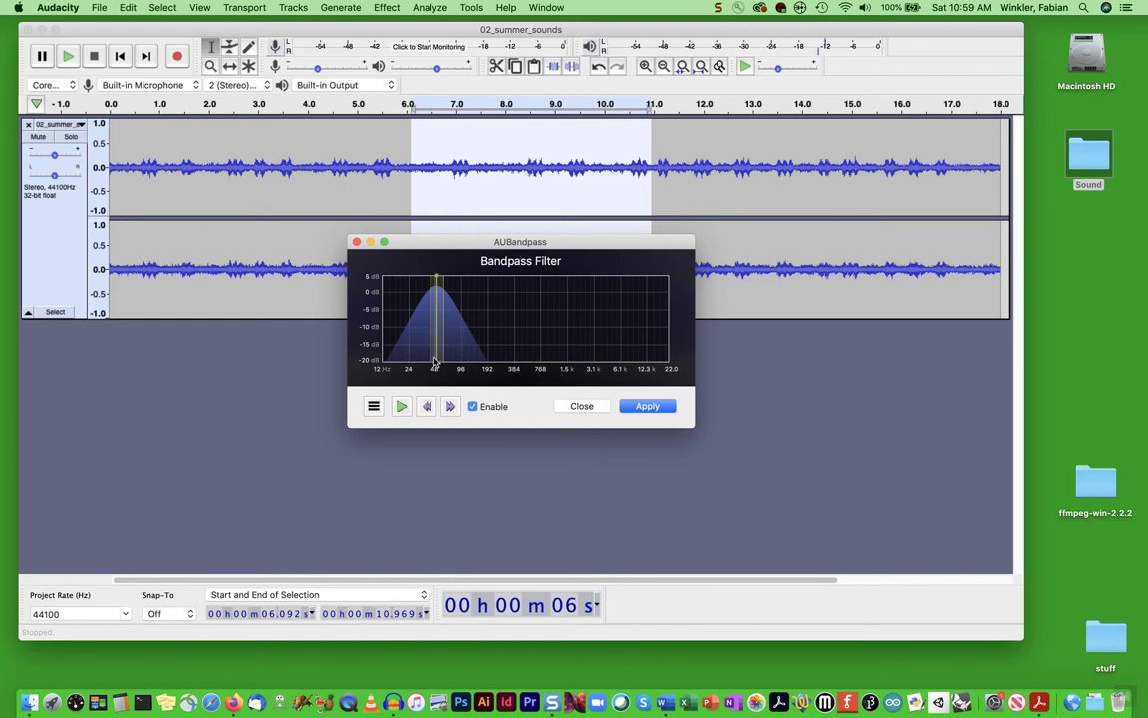
{"action": "left_click_drag", "start_coordinate": [435, 344], "coordinate": [617, 325]}
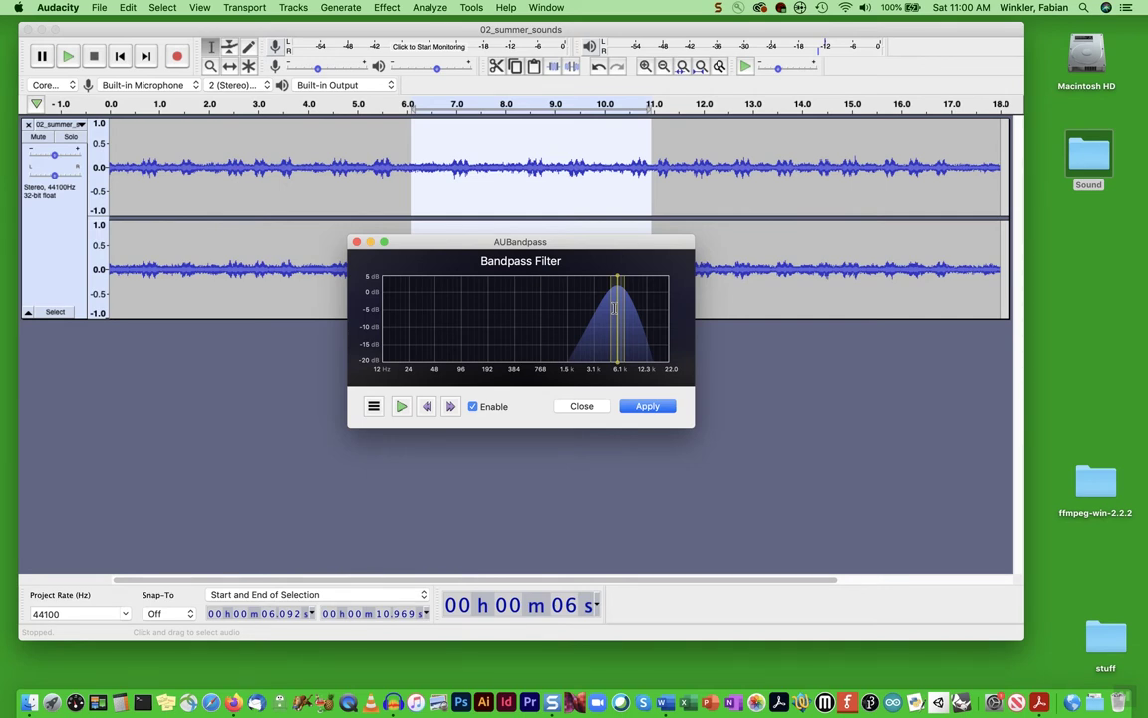
Preview the bandpass while sweeping its centre, settle near 4.6 kHz, and apply it to 6.09–10.97 s
{"action": "left_click", "coordinate": [401, 406]}
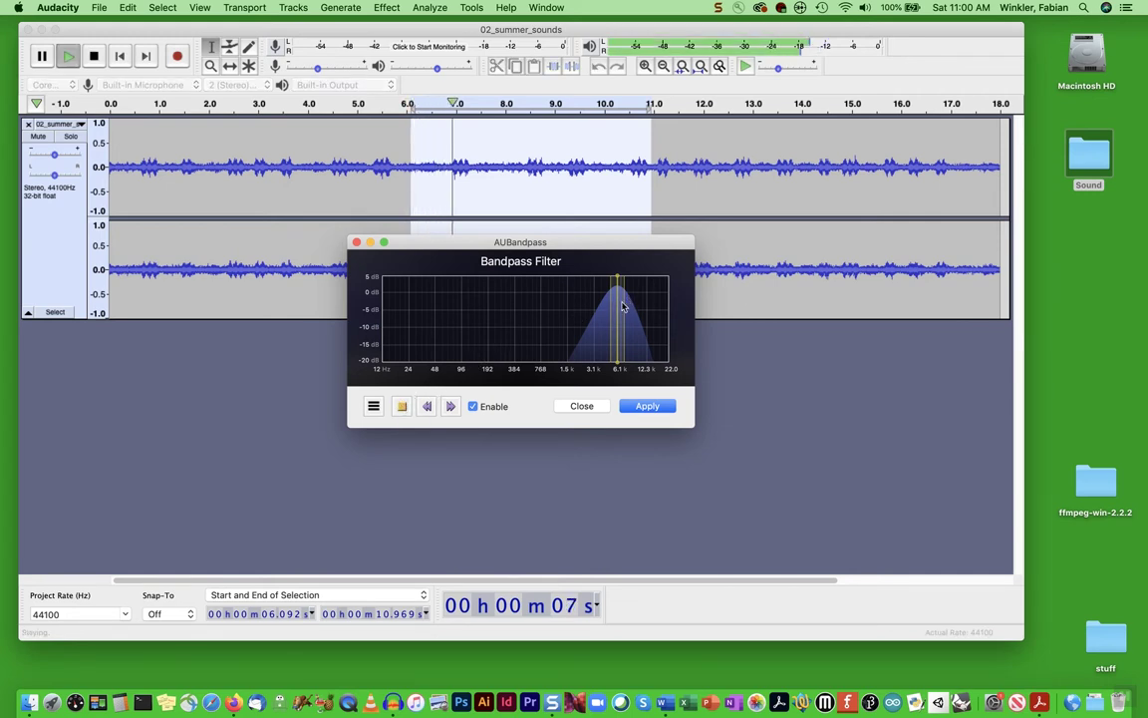
{"action": "left_click_drag", "start_coordinate": [623, 306], "coordinate": [502, 318]}
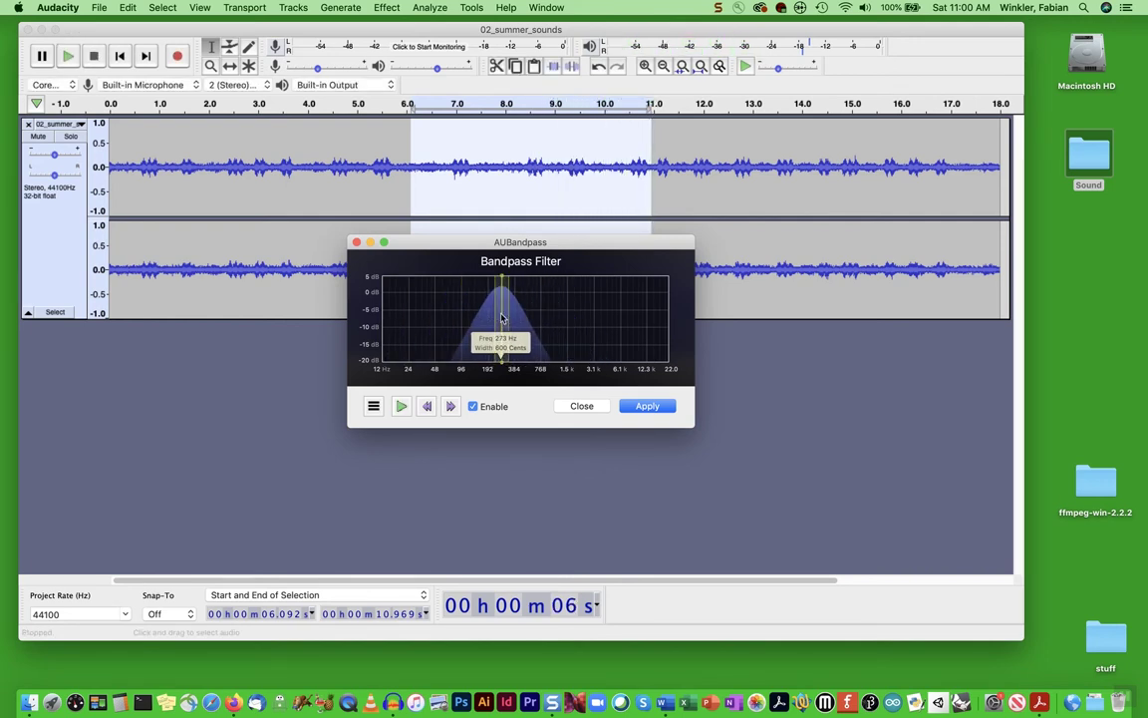
{"action": "left_click", "coordinate": [400, 406]}
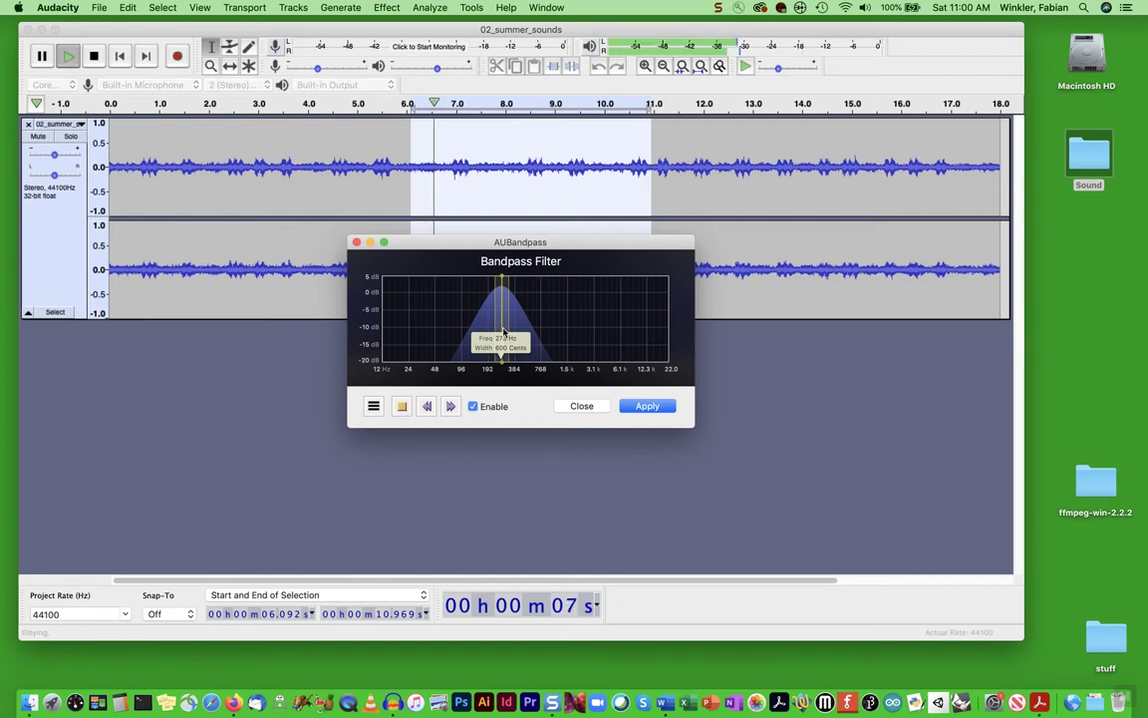
{"action": "left_click_drag", "start_coordinate": [503, 331], "coordinate": [619, 317]}
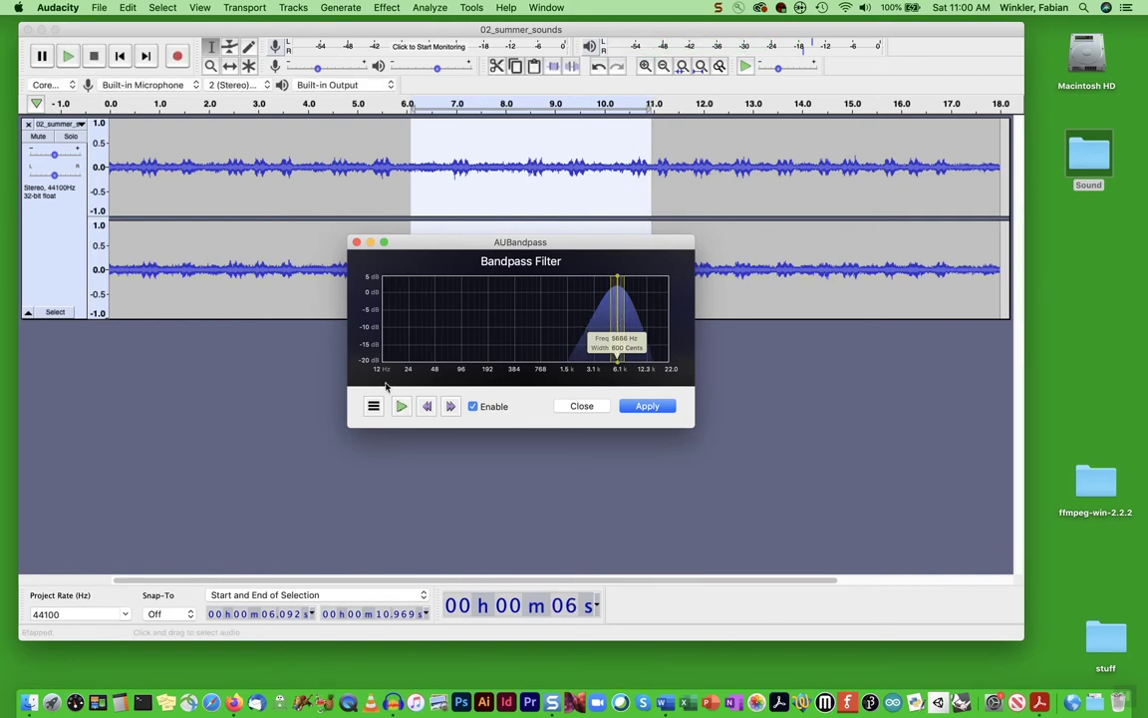
{"action": "left_click", "coordinate": [401, 405]}
{"action": "left_click", "coordinate": [618, 317]}
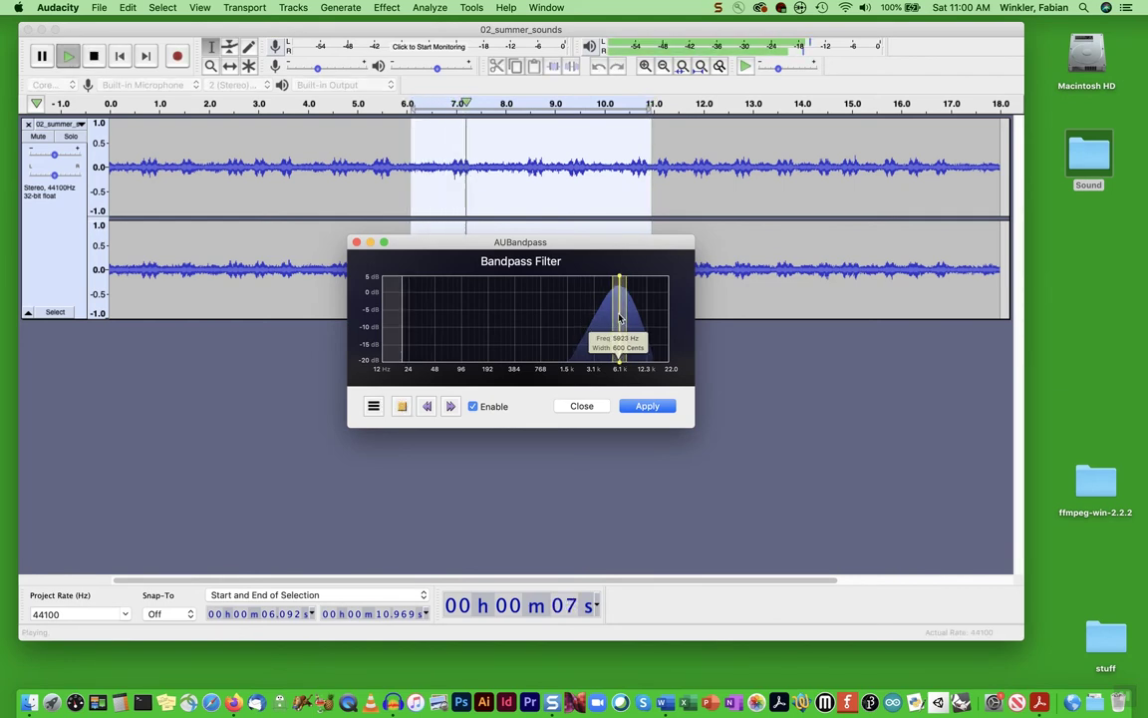
{"action": "left_click_drag", "start_coordinate": [619, 317], "coordinate": [616, 317]}
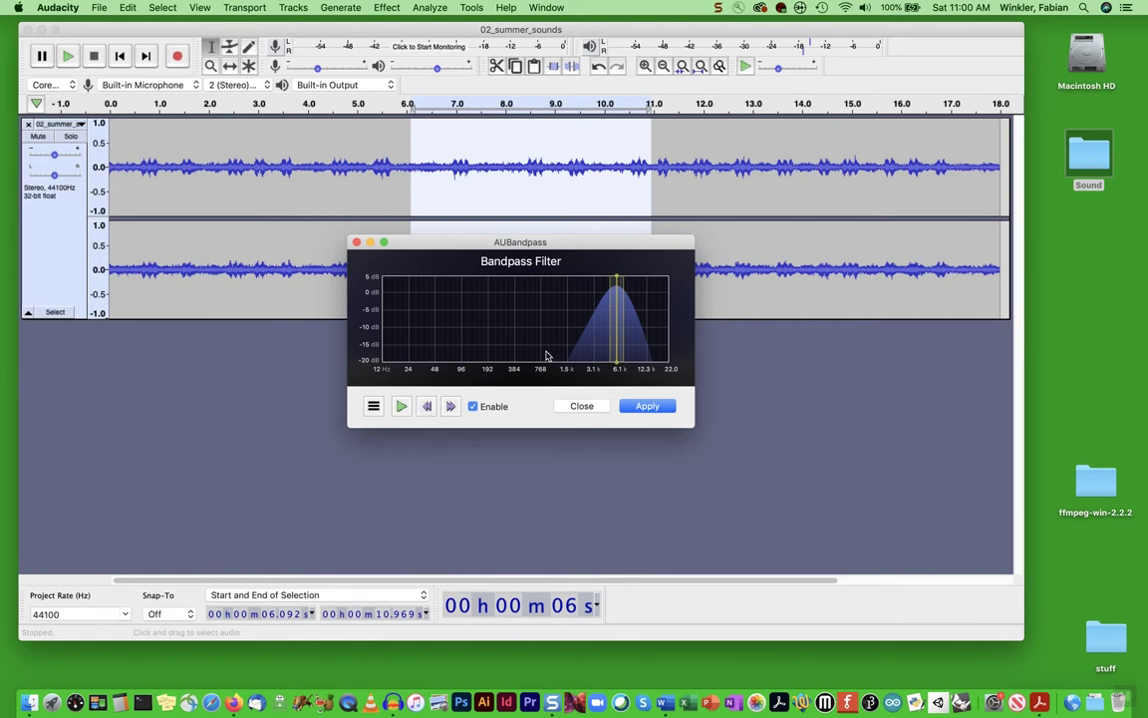
{"action": "left_click", "coordinate": [400, 406]}
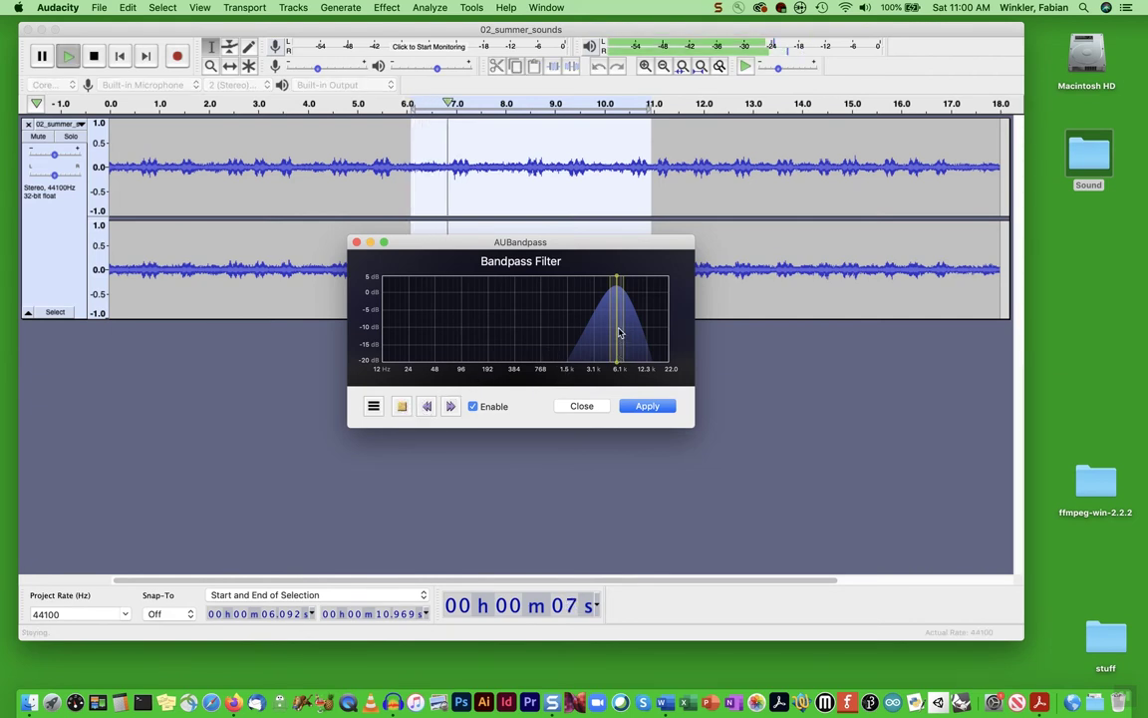
{"action": "left_click_drag", "start_coordinate": [617, 331], "coordinate": [618, 333]}
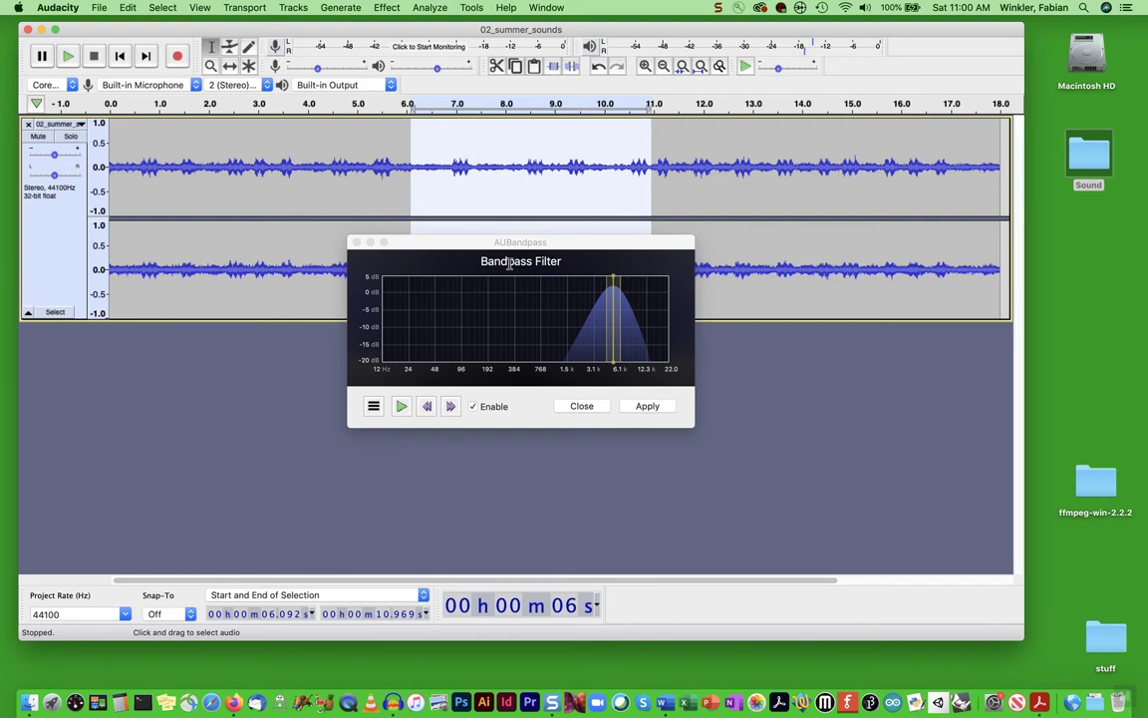
{"action": "left_click", "coordinate": [356, 242]}
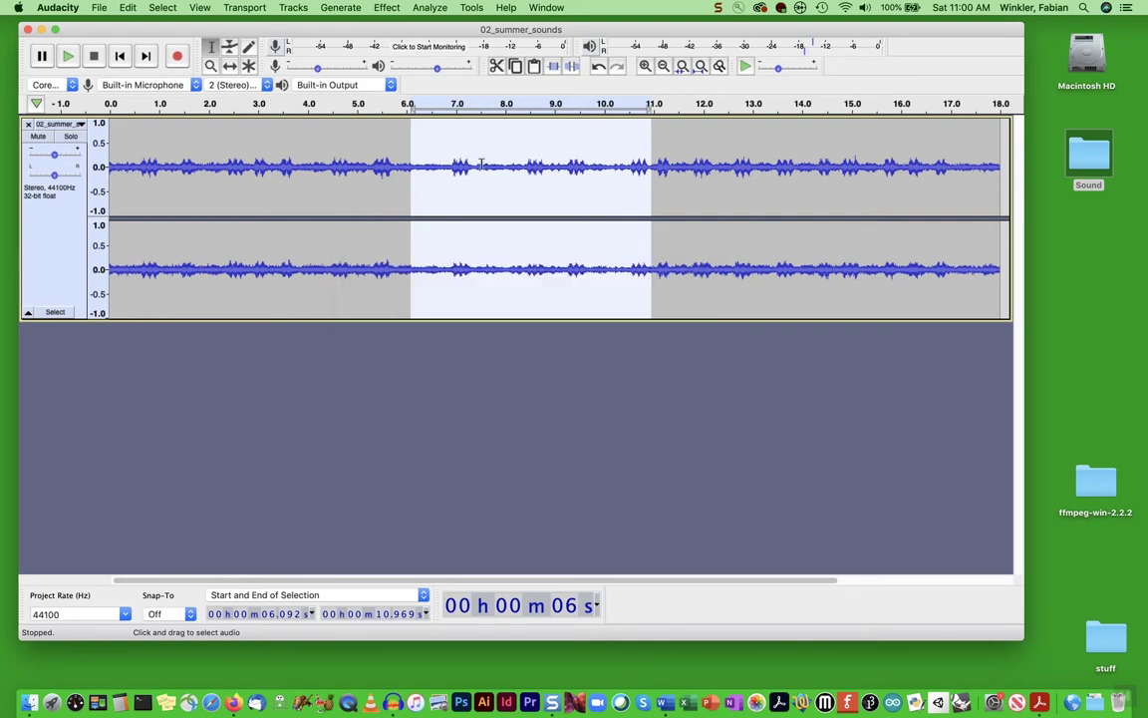
Play the filtered summer sounds from 4 seconds, stop, then remove the track
{"action": "left_click", "coordinate": [307, 167]}
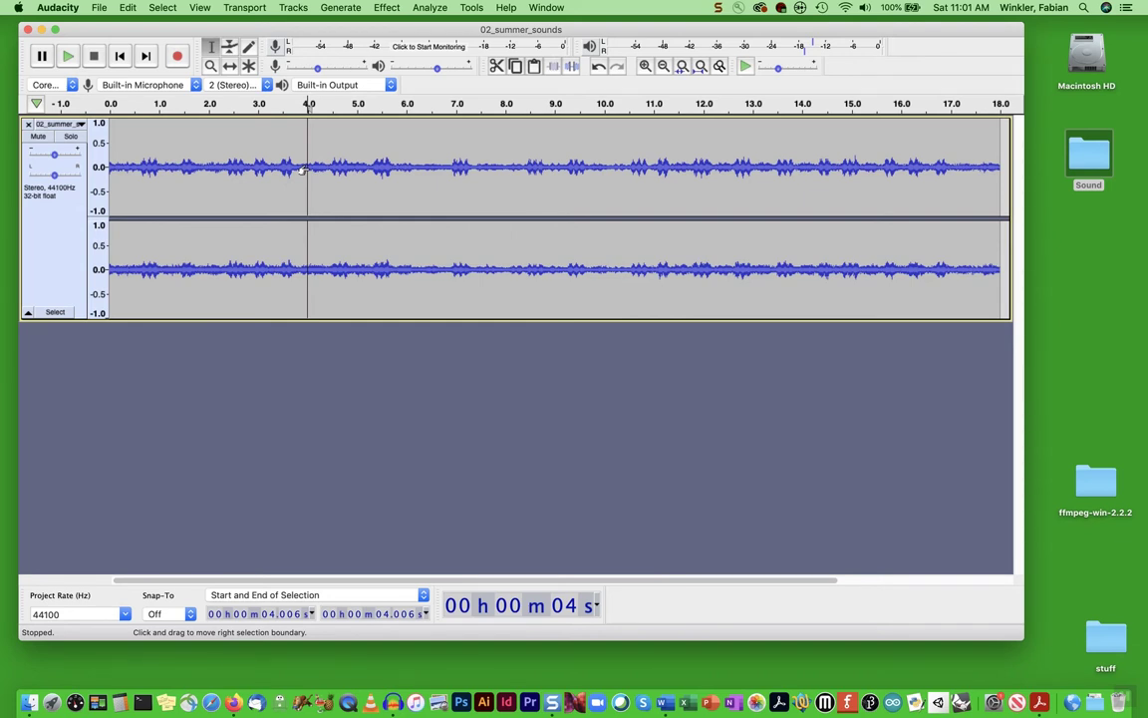
{"action": "key", "text": "space"}
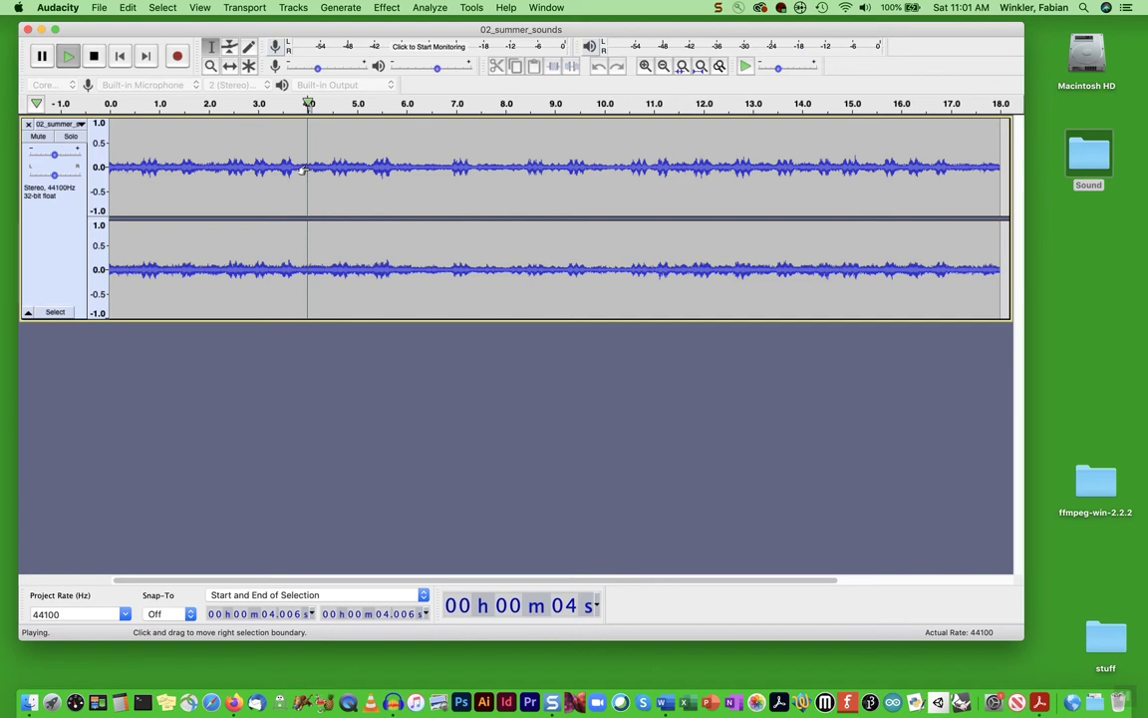
{"action": "left_click", "coordinate": [94, 58]}
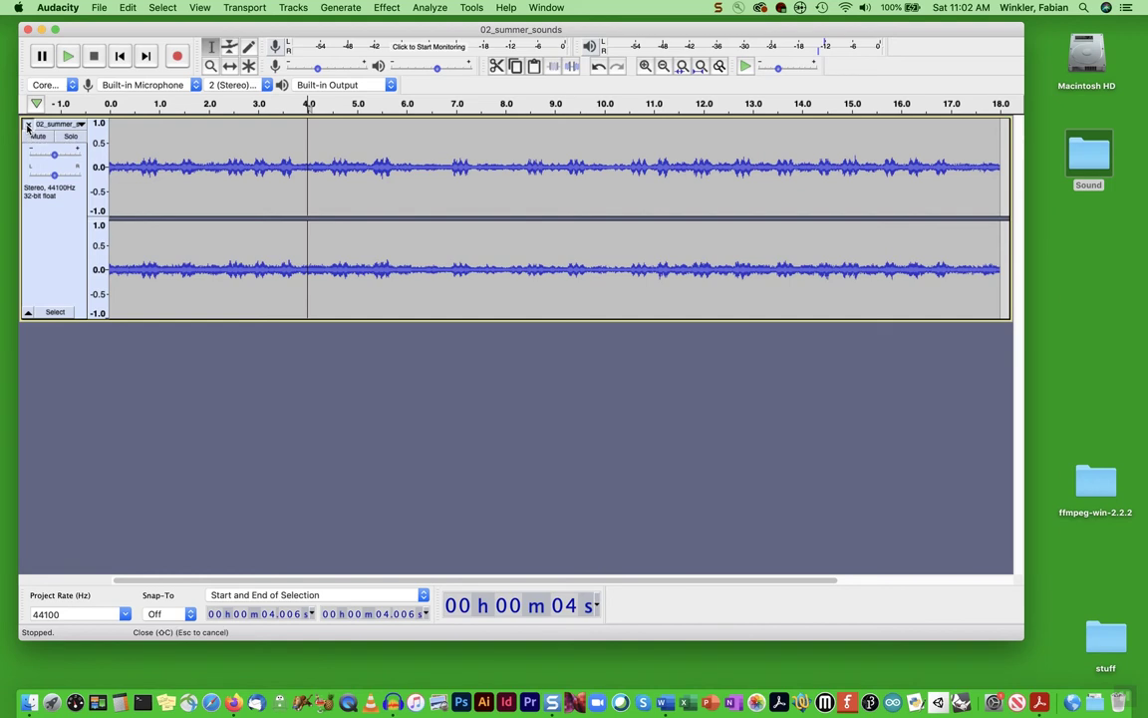
{"action": "left_click", "coordinate": [28, 126]}
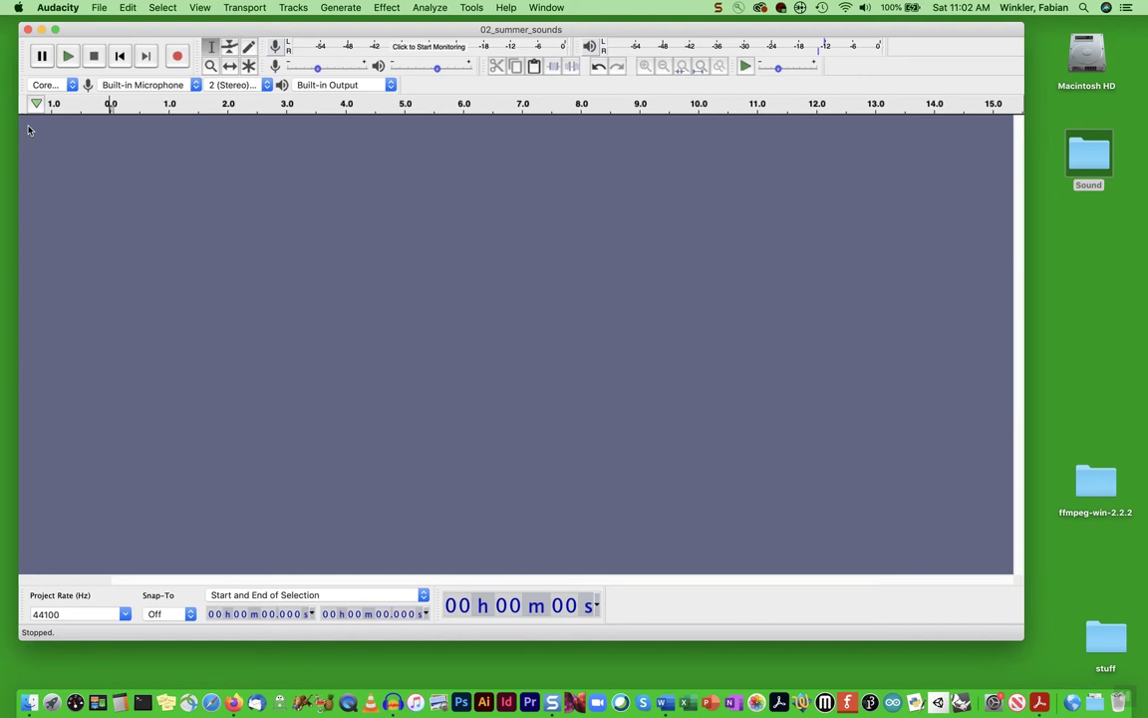
Open the desktop Sound folder in Finder
{"action": "double_click", "coordinate": [1087, 156]}
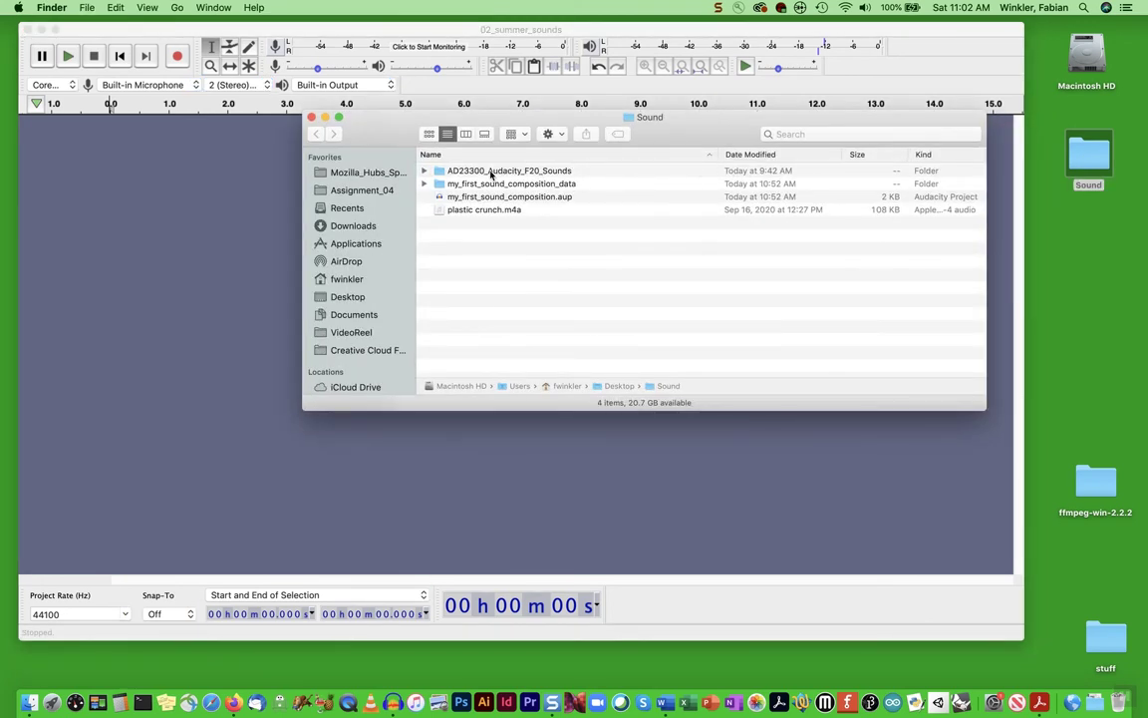
Drag 04_traffic_light_beep.aiff from AD23300_Audacity_F20_Sounds into Audacity and close the Finder window
{"action": "double_click", "coordinate": [448, 170]}
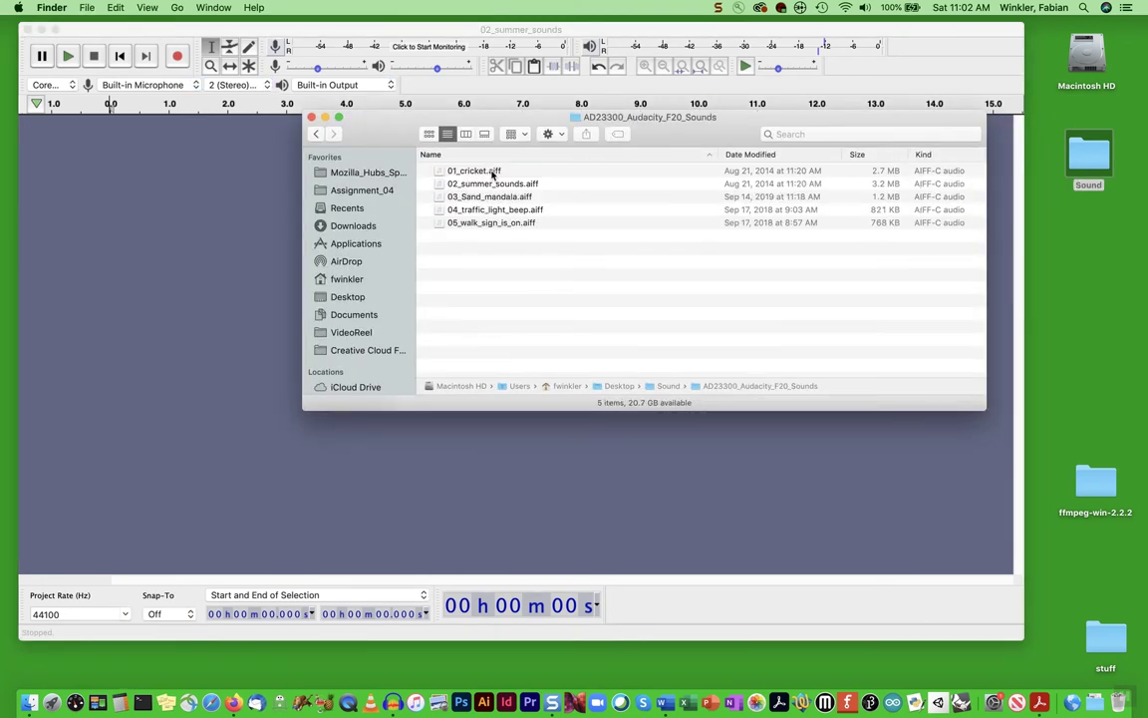
{"action": "left_click", "coordinate": [474, 211]}
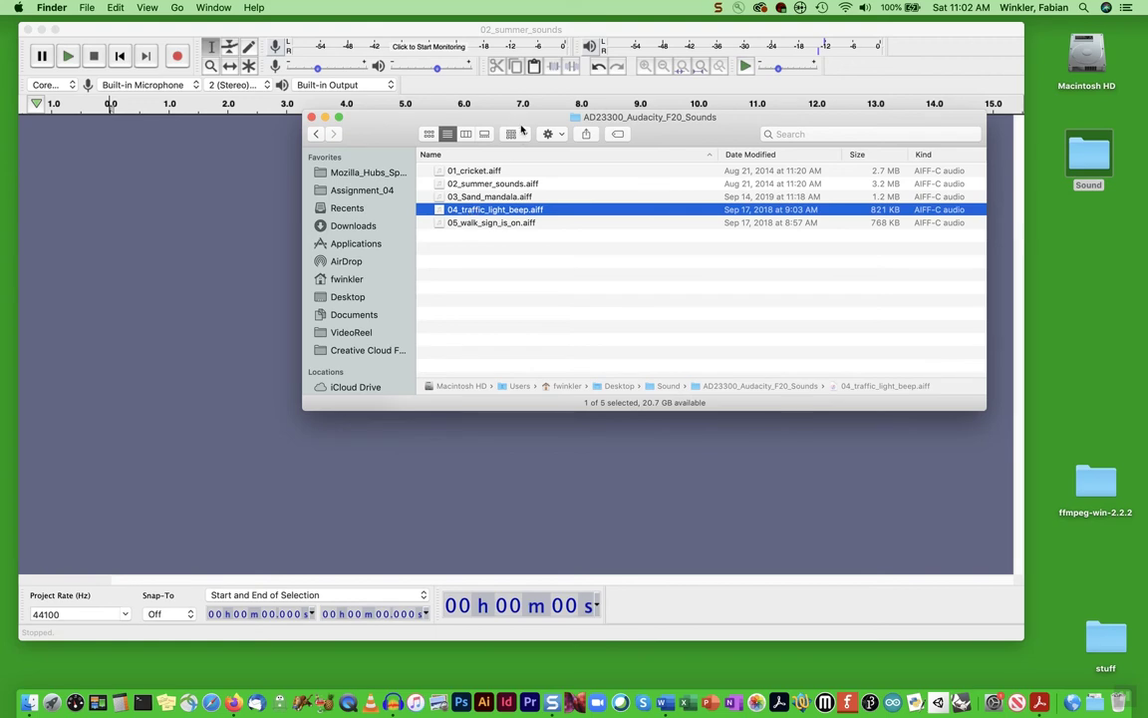
{"action": "left_click_drag", "start_coordinate": [509, 120], "coordinate": [632, 74]}
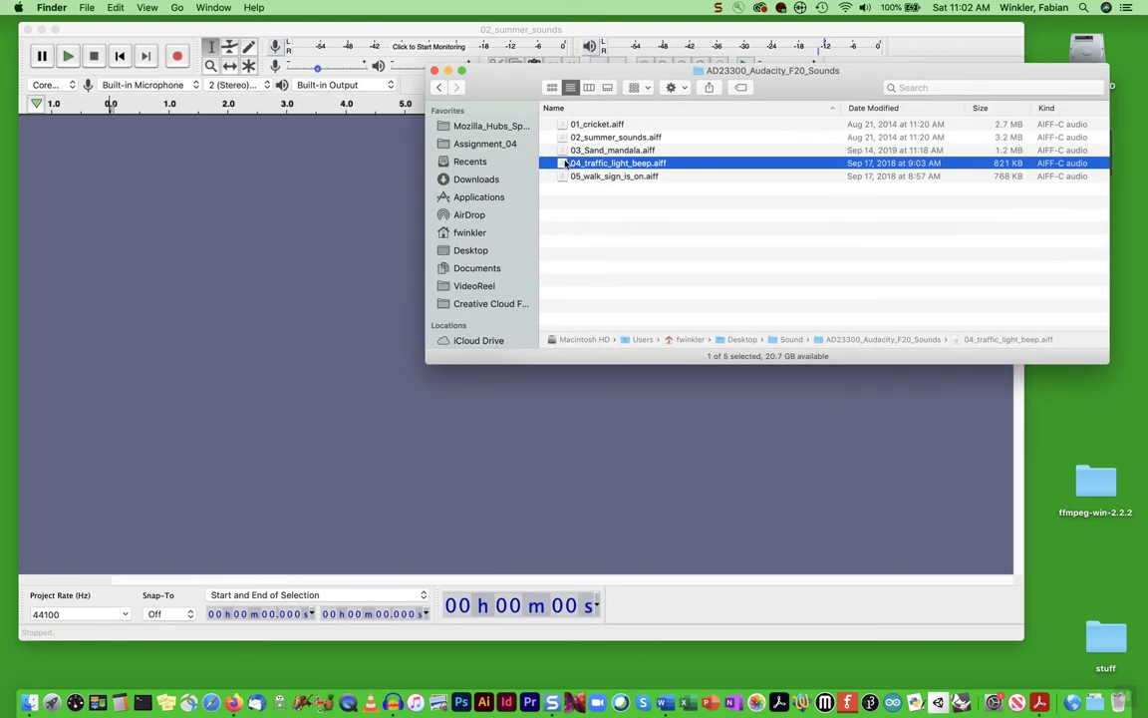
{"action": "left_click_drag", "start_coordinate": [565, 162], "coordinate": [315, 241]}
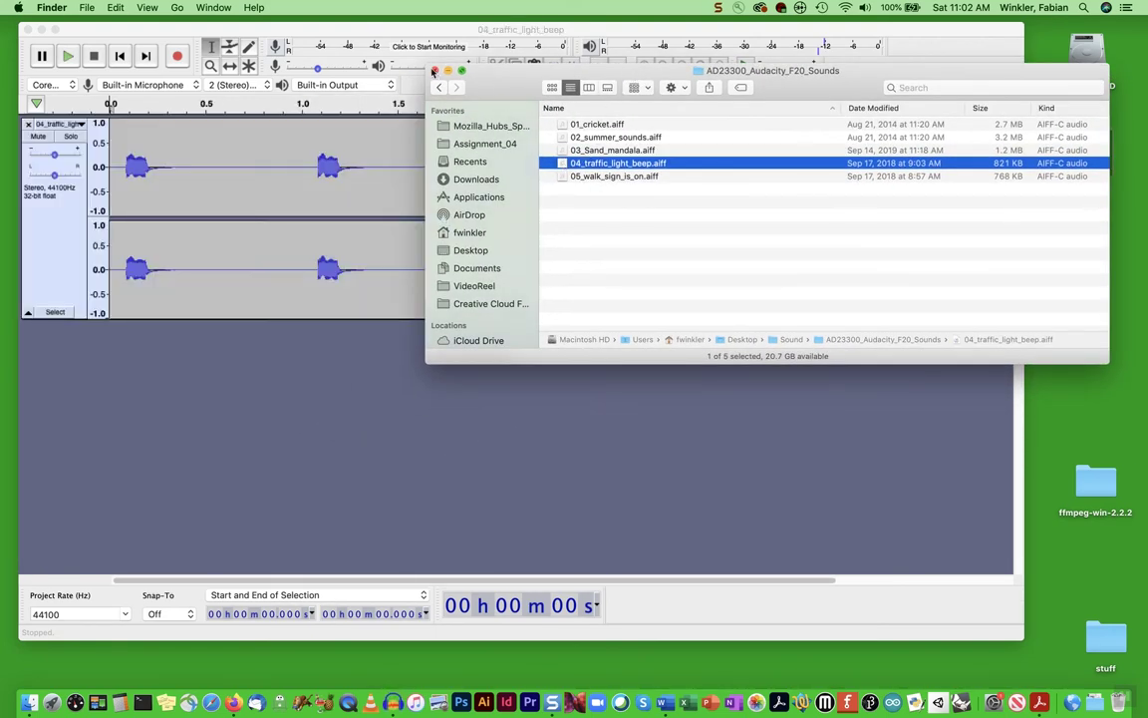
{"action": "left_click", "coordinate": [434, 70]}
{"action": "left_click", "coordinate": [434, 36]}
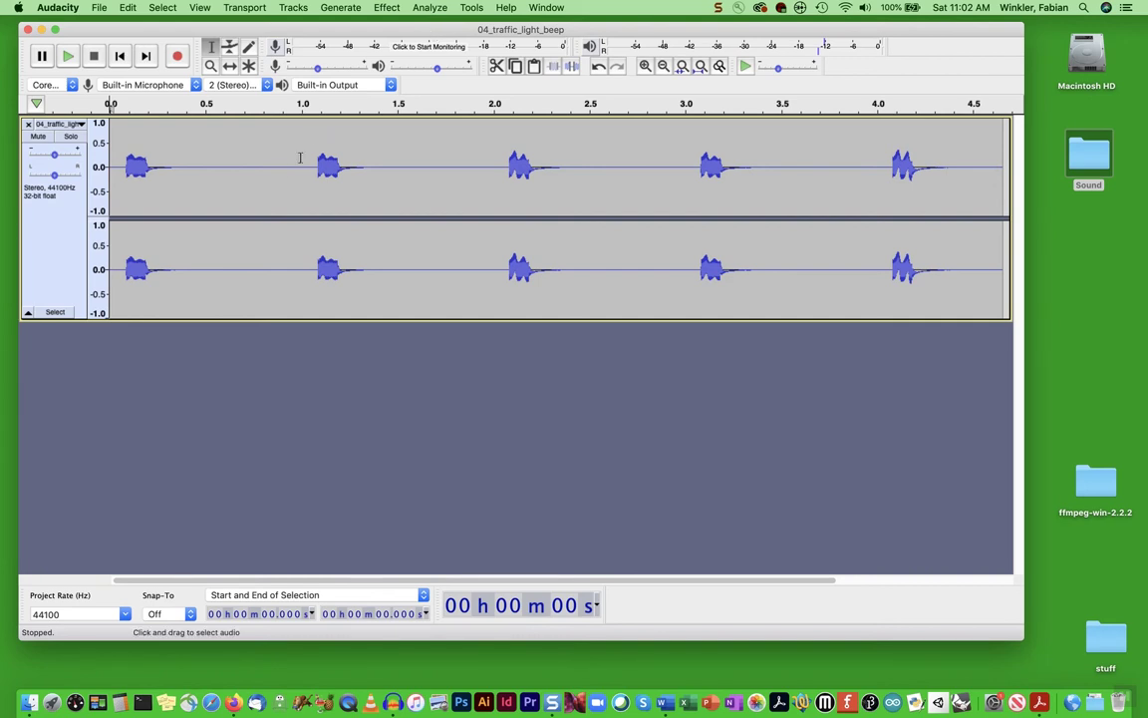
Play the beeps from 0.5 s, stop, and select the 1.364–2.066 s gap after the second beep
{"action": "left_click", "coordinate": [205, 167]}
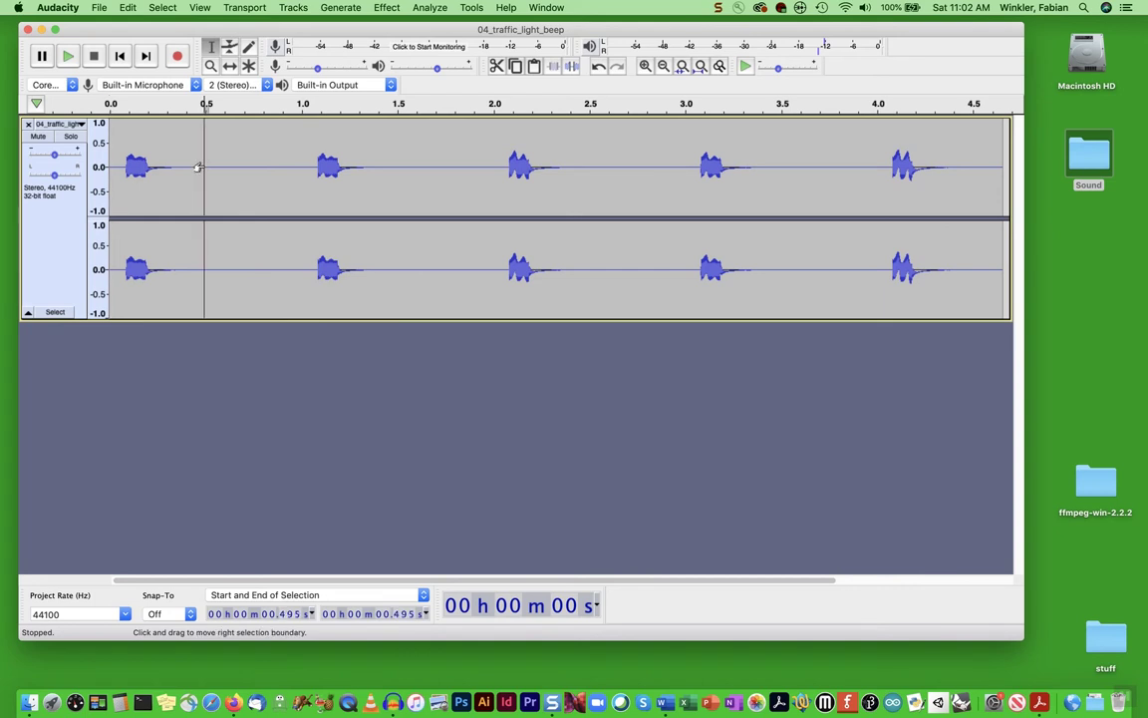
{"action": "key", "text": "space"}
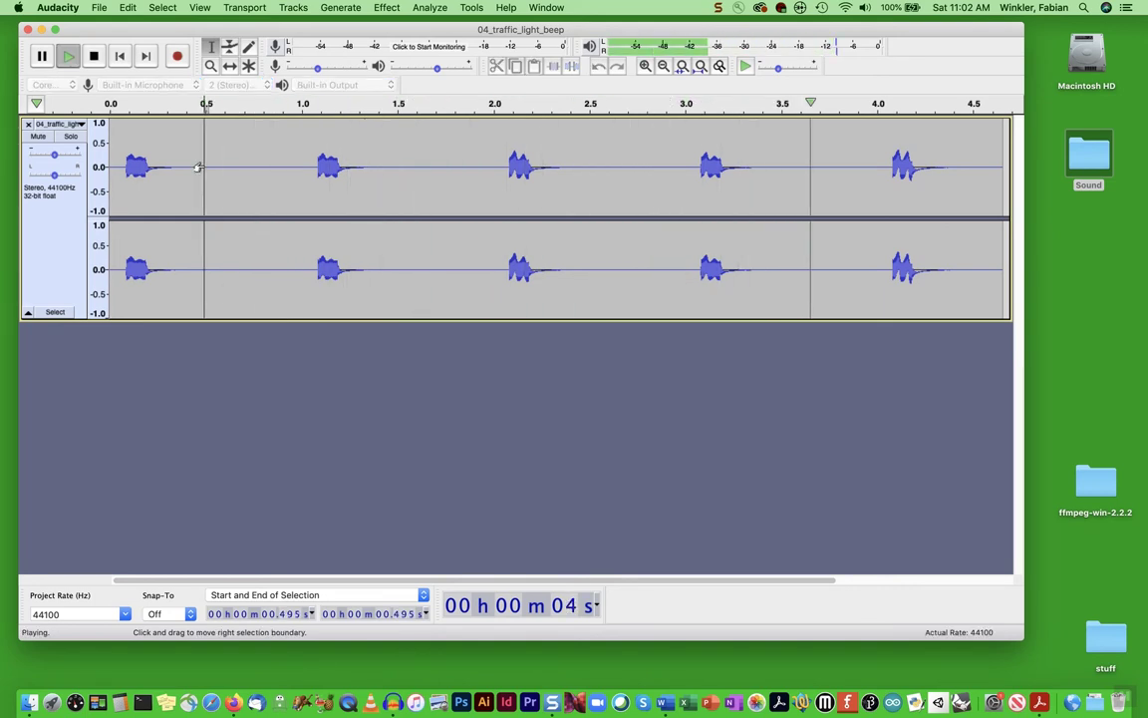
{"action": "key", "text": "space"}
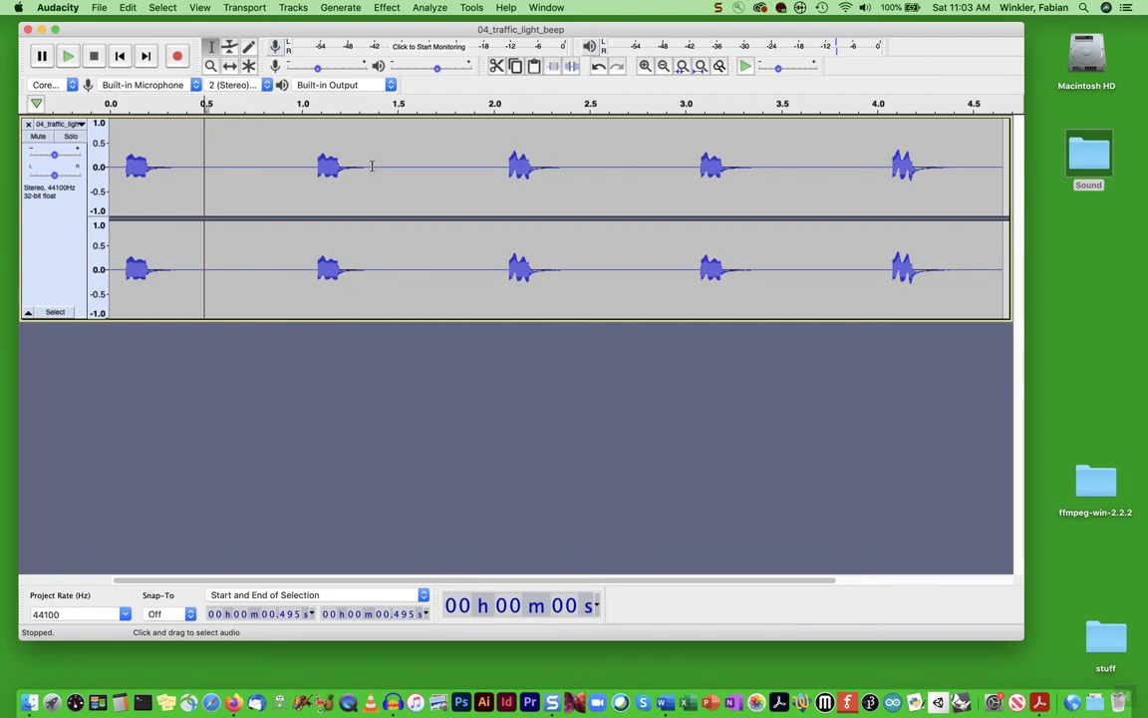
{"action": "left_click_drag", "start_coordinate": [371, 165], "coordinate": [505, 166]}
Play the selected 1.364–2.066 s gap to confirm it is quiet
{"action": "left_click", "coordinate": [69, 57]}
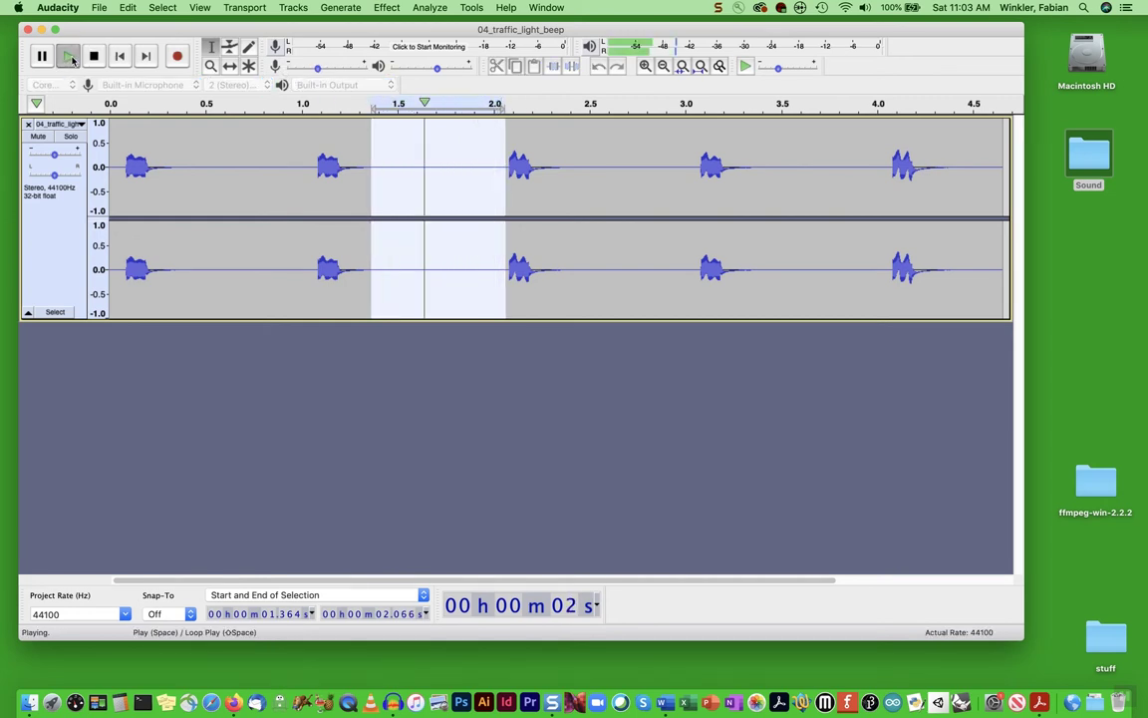
{"action": "left_click", "coordinate": [70, 58]}
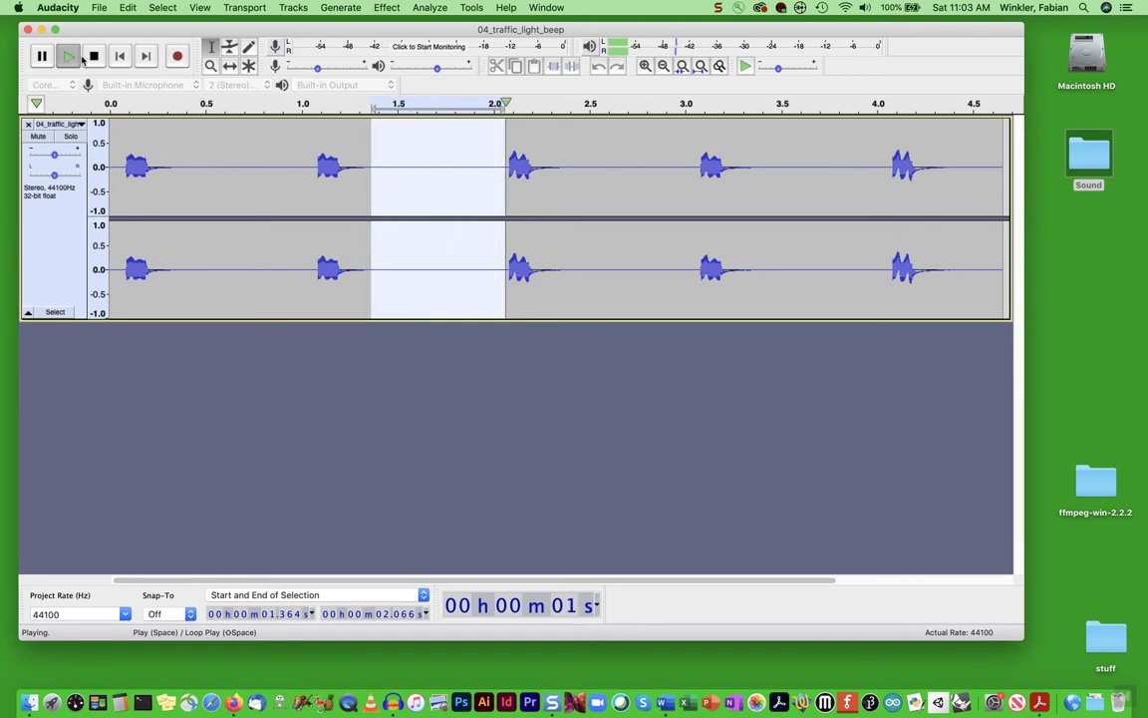
{"action": "left_click", "coordinate": [100, 58]}
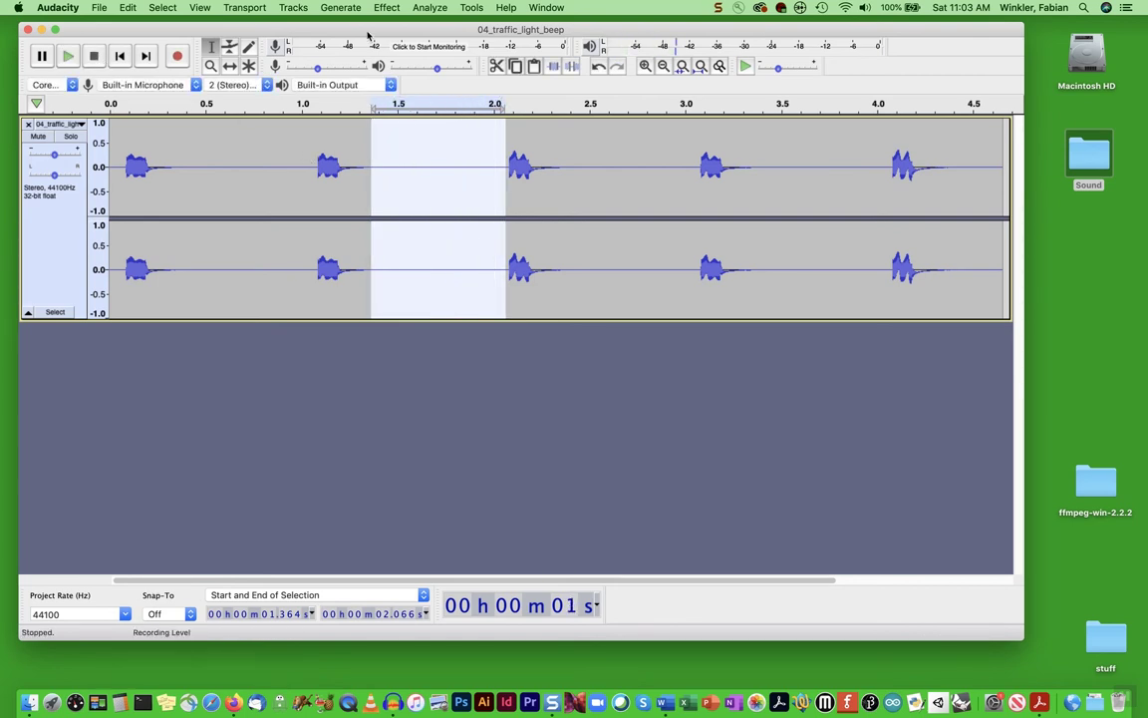
Capture the gap as the Noise Reduction noise profile, then place the cursor near 1.5 s
{"action": "left_click", "coordinate": [388, 8]}
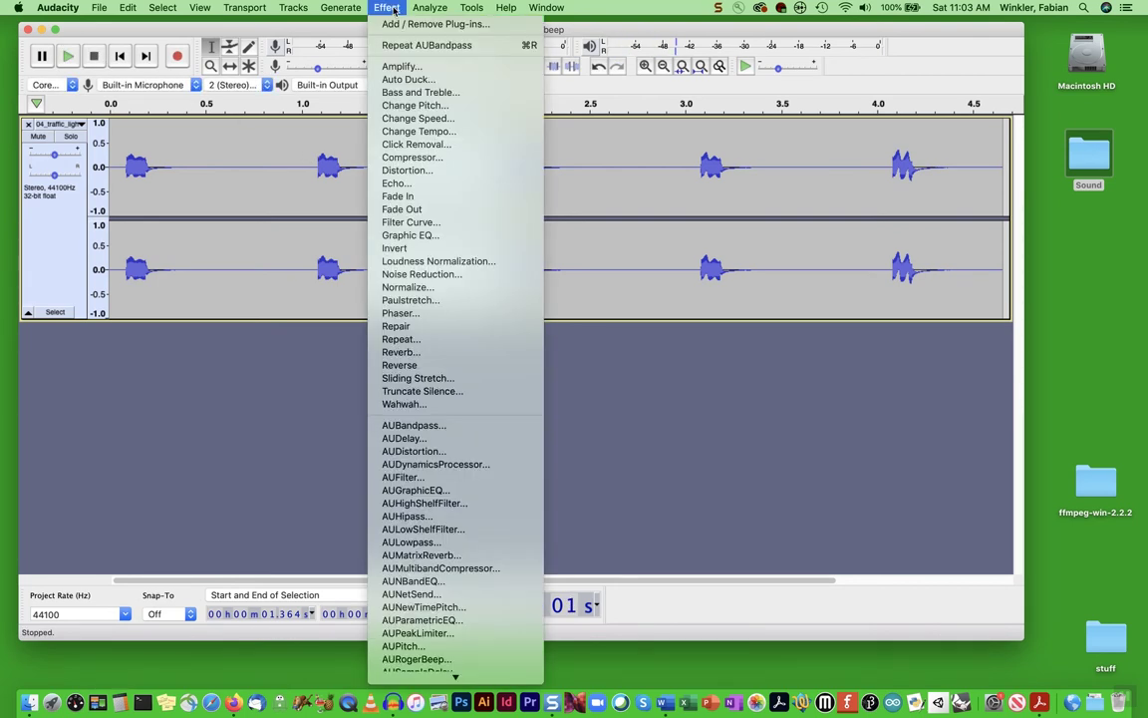
{"action": "left_click", "coordinate": [406, 275]}
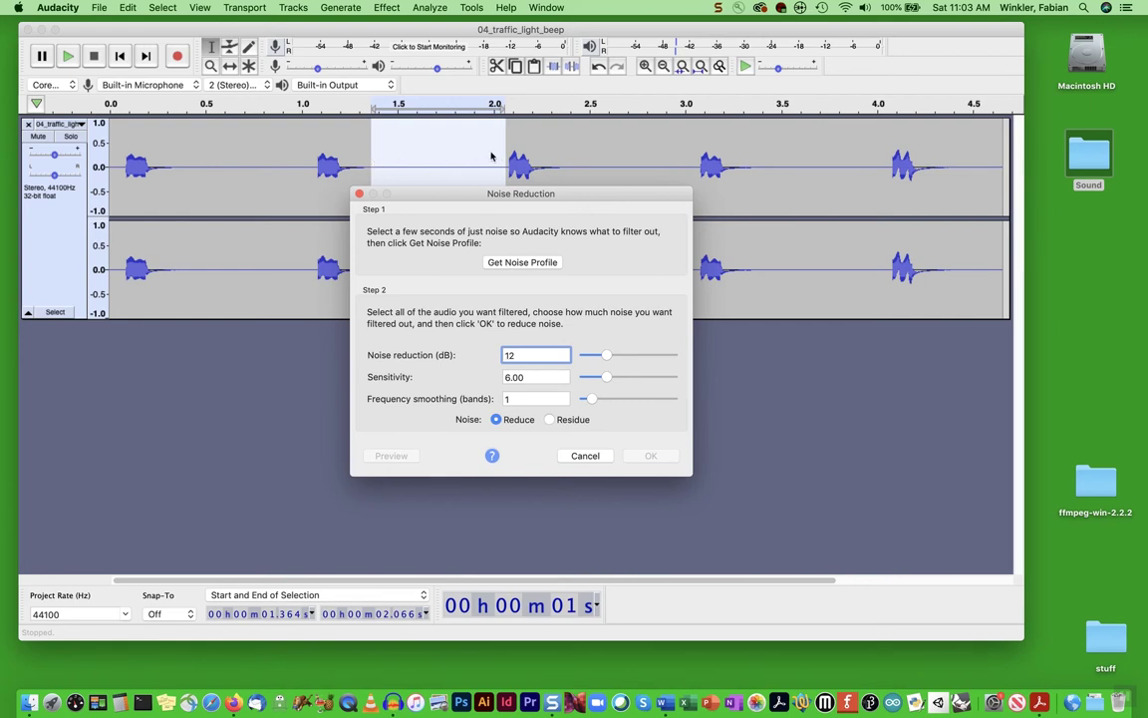
{"action": "left_click", "coordinate": [517, 263]}
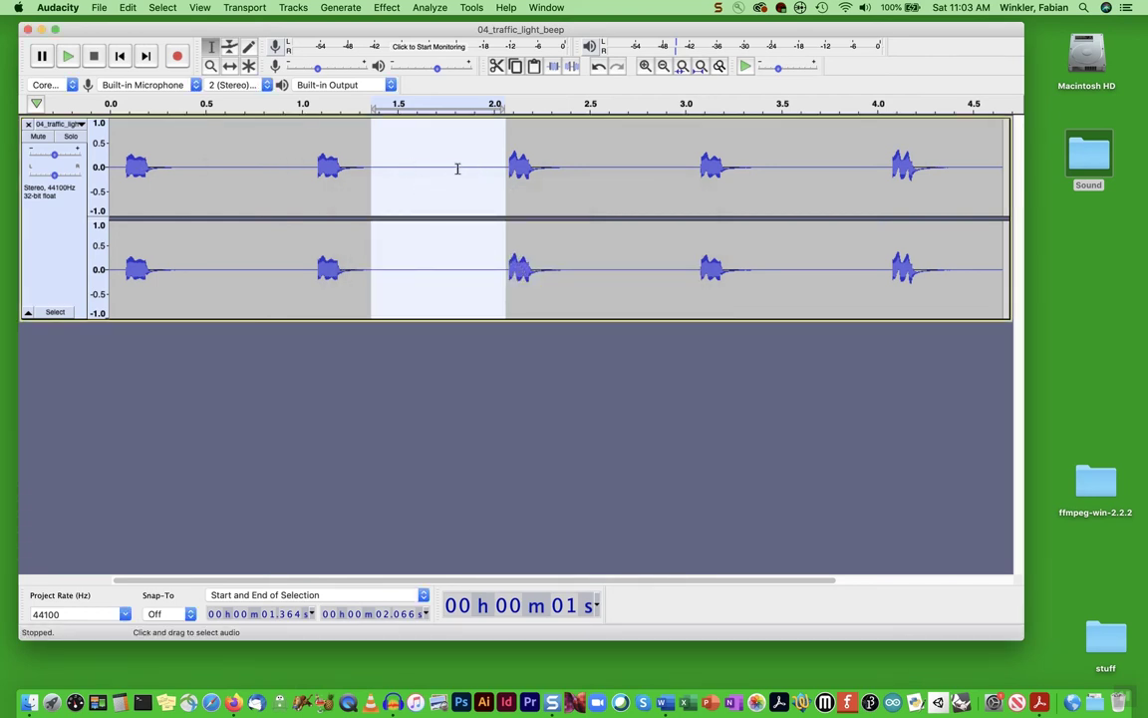
{"action": "left_click", "coordinate": [458, 170]}
{"action": "left_click", "coordinate": [403, 164]}
Select the beep from 1.52 to 3.73 s and apply Noise Reduction at 30 dB, sensitivity 10
{"action": "left_click_drag", "start_coordinate": [637, 170], "coordinate": [817, 179]}
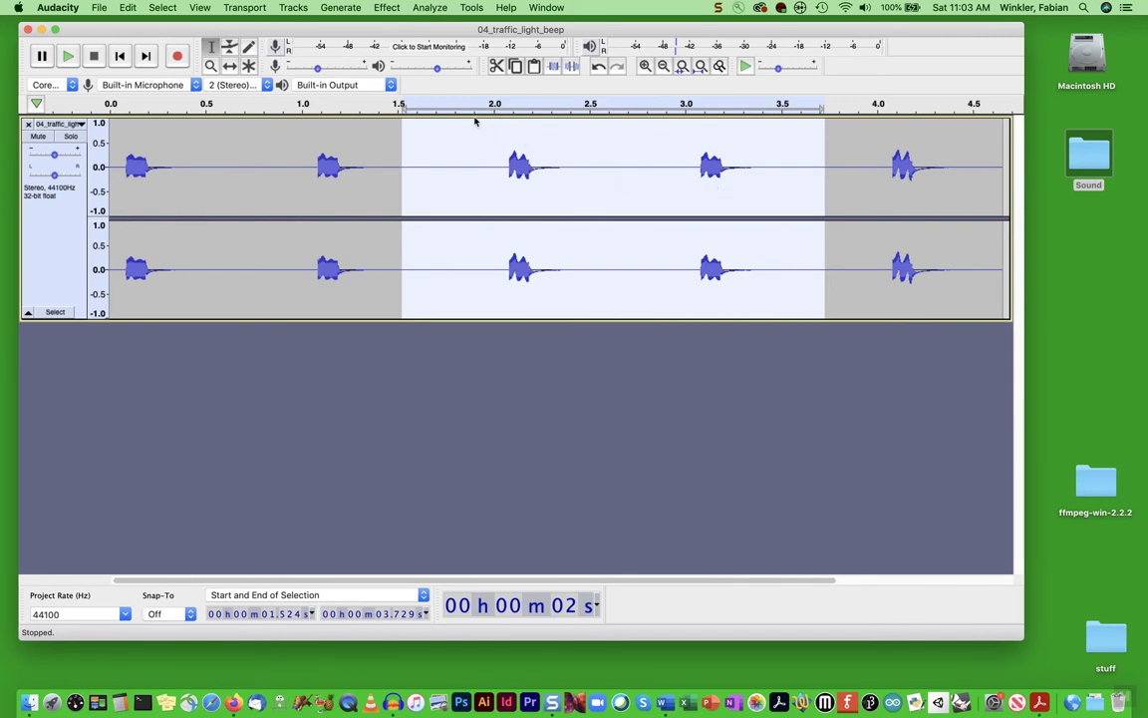
{"action": "left_click", "coordinate": [386, 7]}
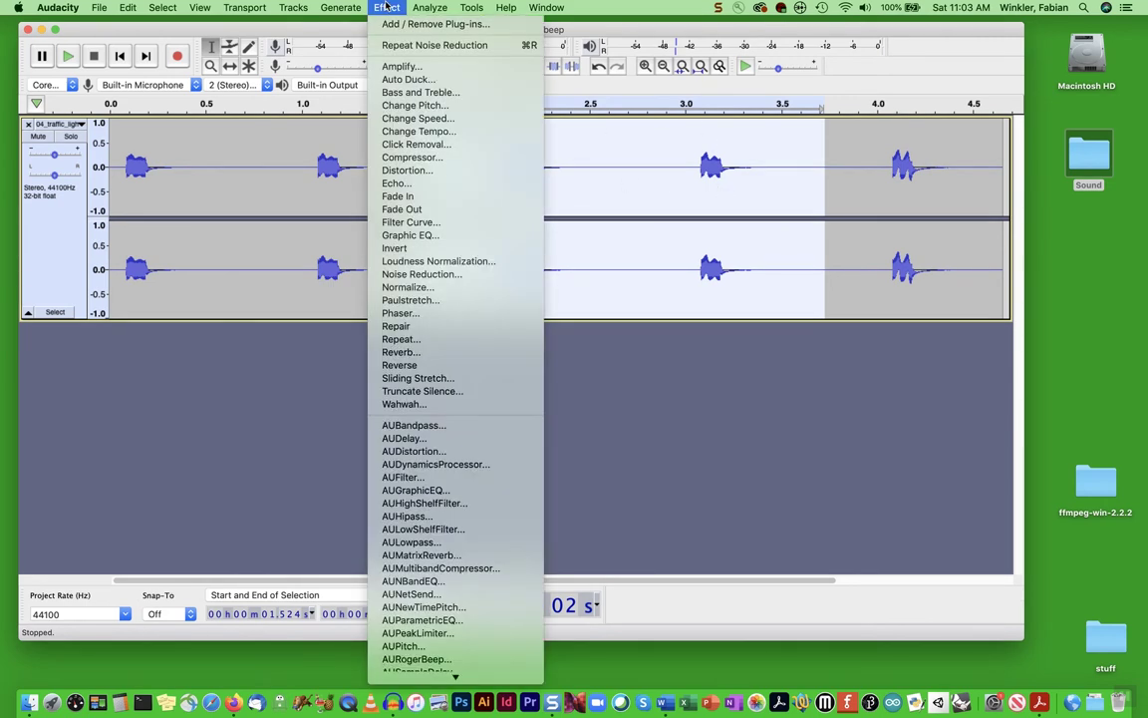
{"action": "left_click", "coordinate": [403, 277]}
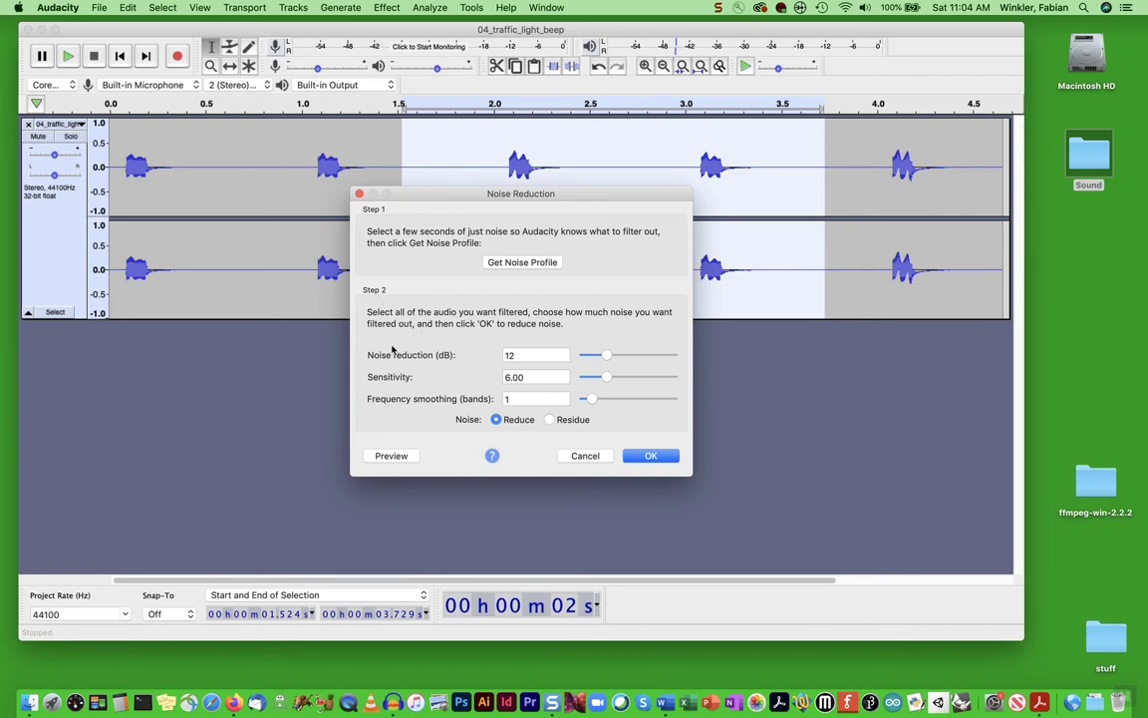
{"action": "key", "text": "Tab"}
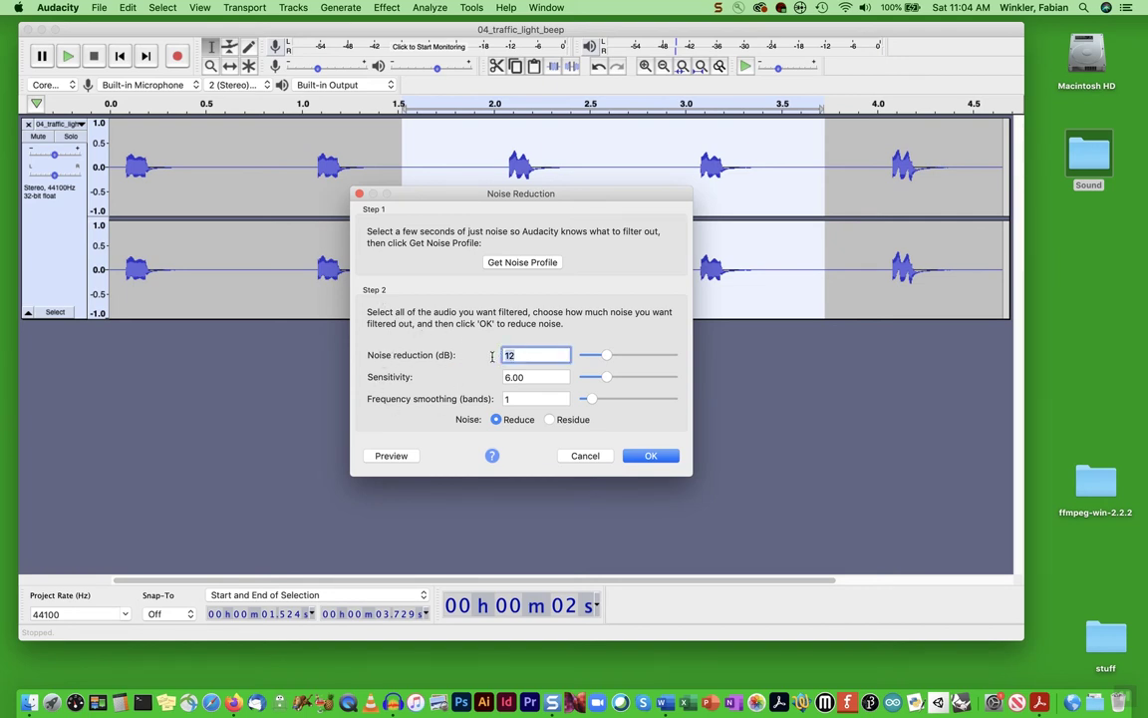
{"action": "type", "text": "30"}
{"action": "key", "text": "Tab"}
{"action": "type", "text": "1"}
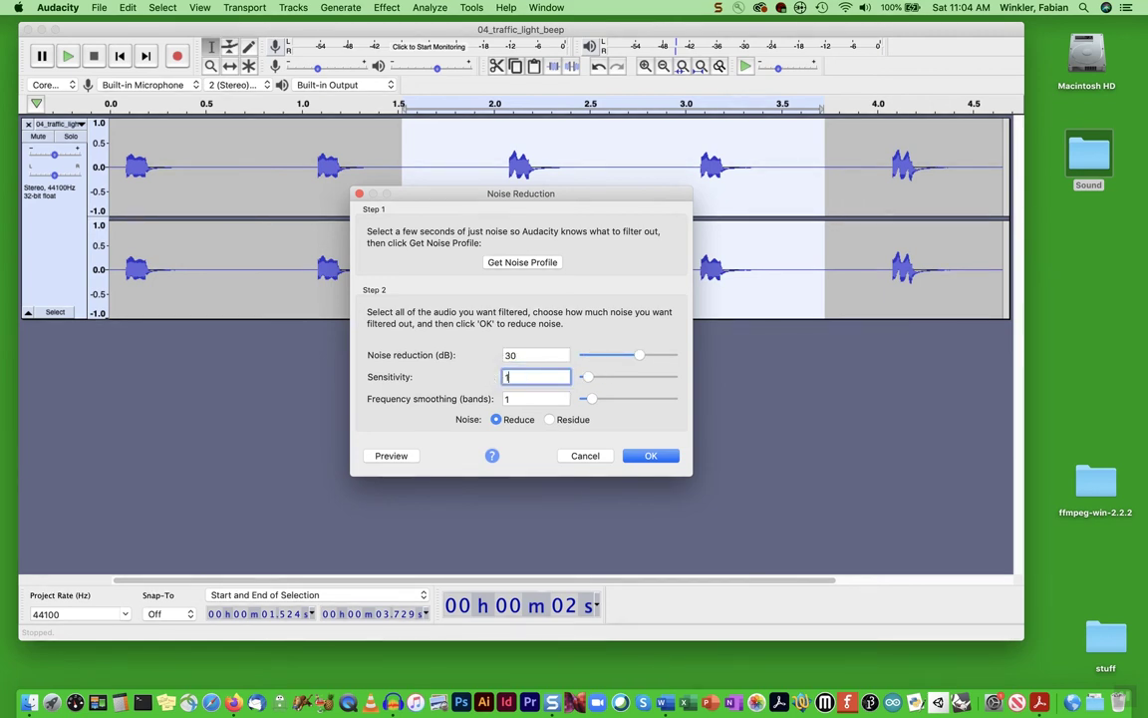
{"action": "type", "text": "0"}
{"action": "left_click", "coordinate": [650, 456]}
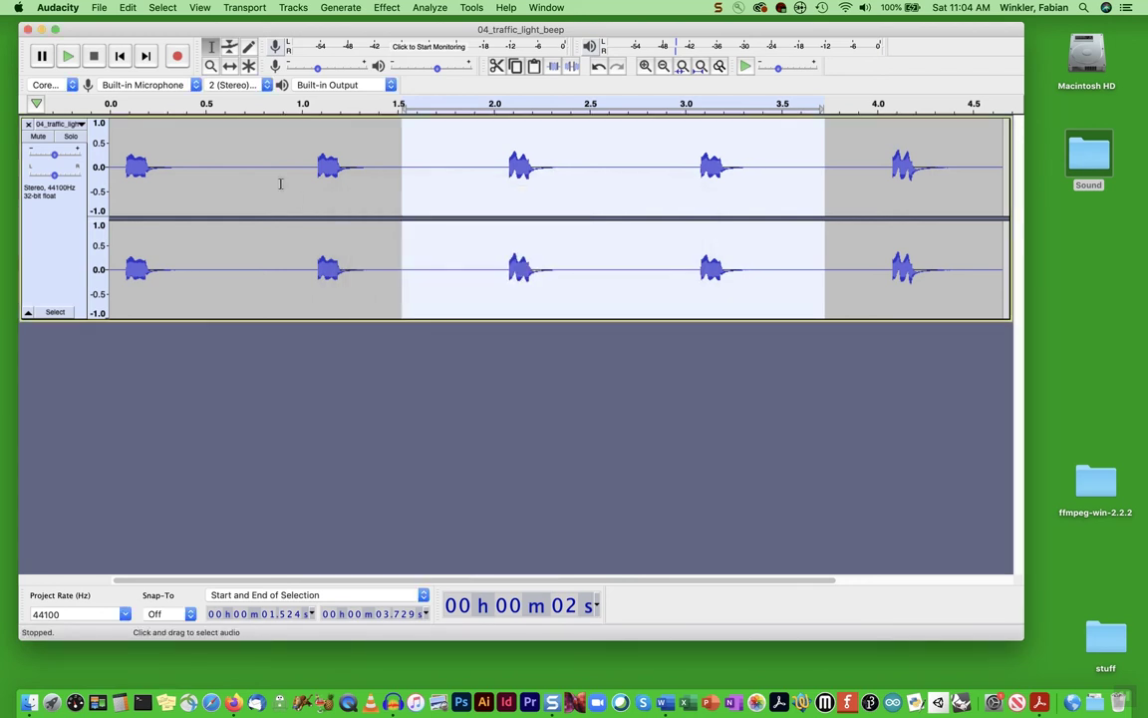
Play the beep from the start to check the noise reduction, then close the beep track
{"action": "left_click", "coordinate": [116, 164]}
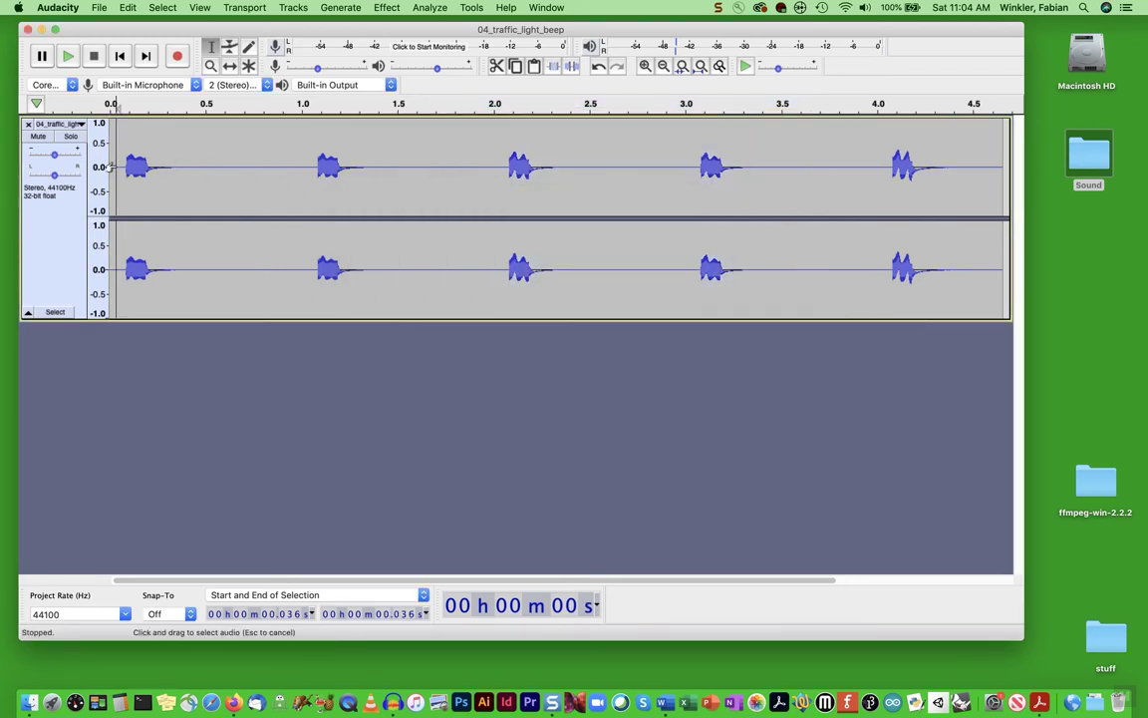
{"action": "key", "text": "space"}
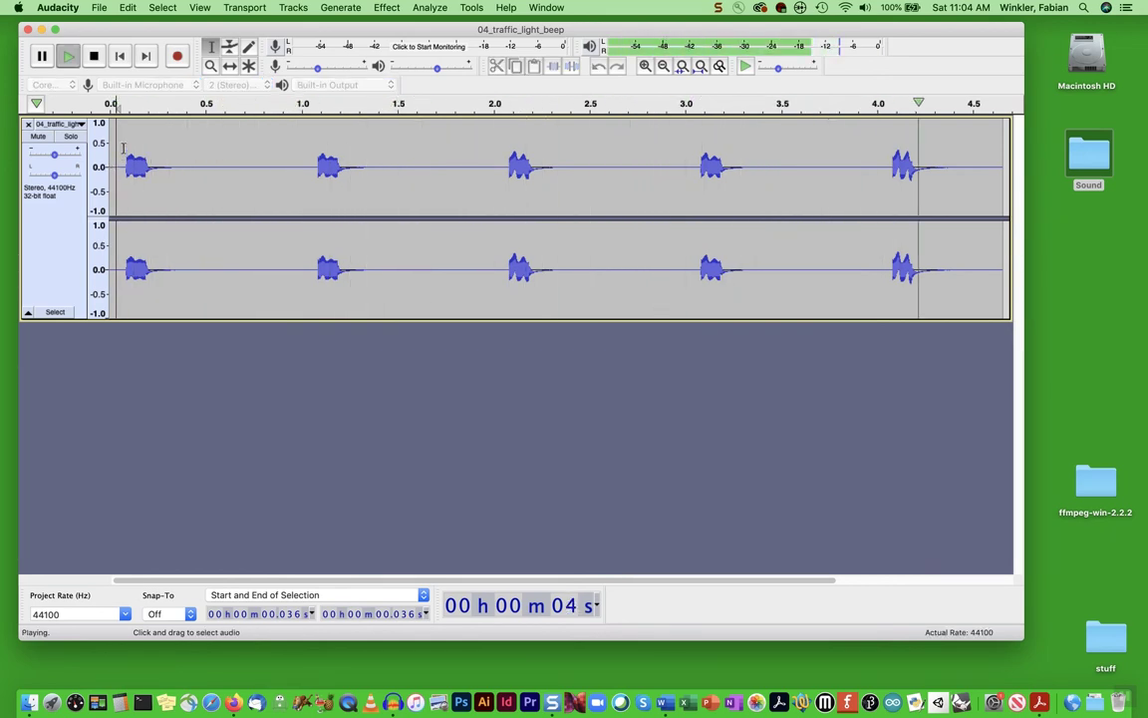
{"action": "left_click", "coordinate": [94, 53]}
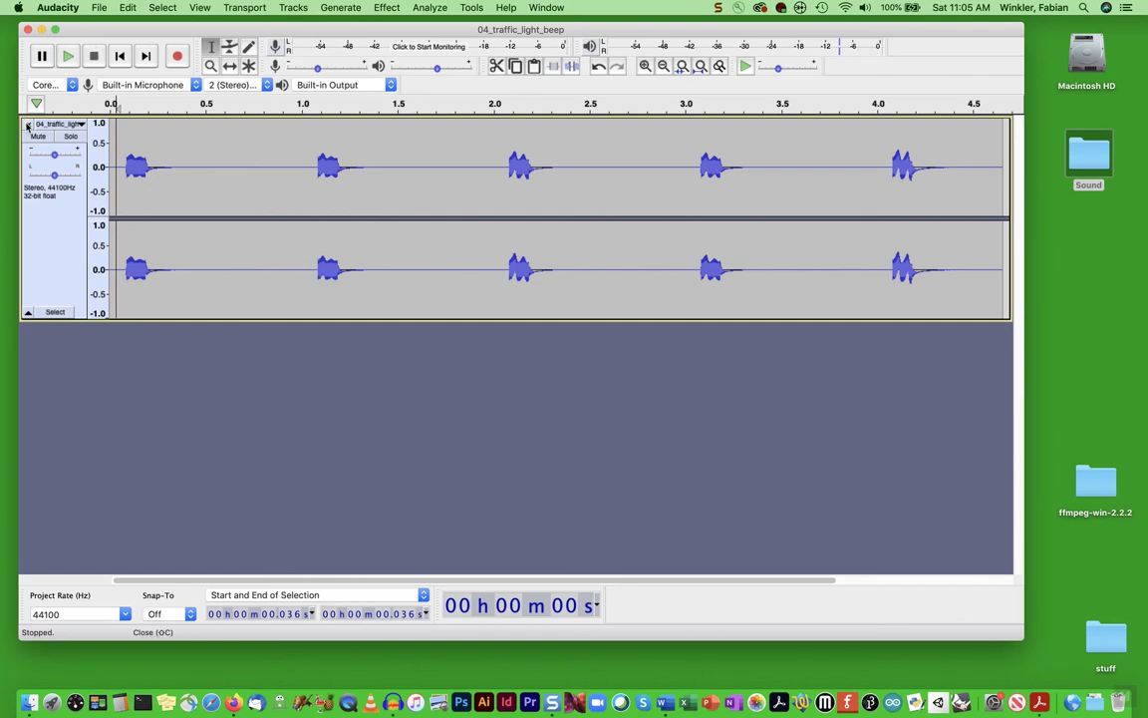
{"action": "left_click", "coordinate": [28, 123]}
Import plastic crunch.m4a from the Sound folder and set the playback start to 3.282 s
{"action": "double_click", "coordinate": [1088, 153]}
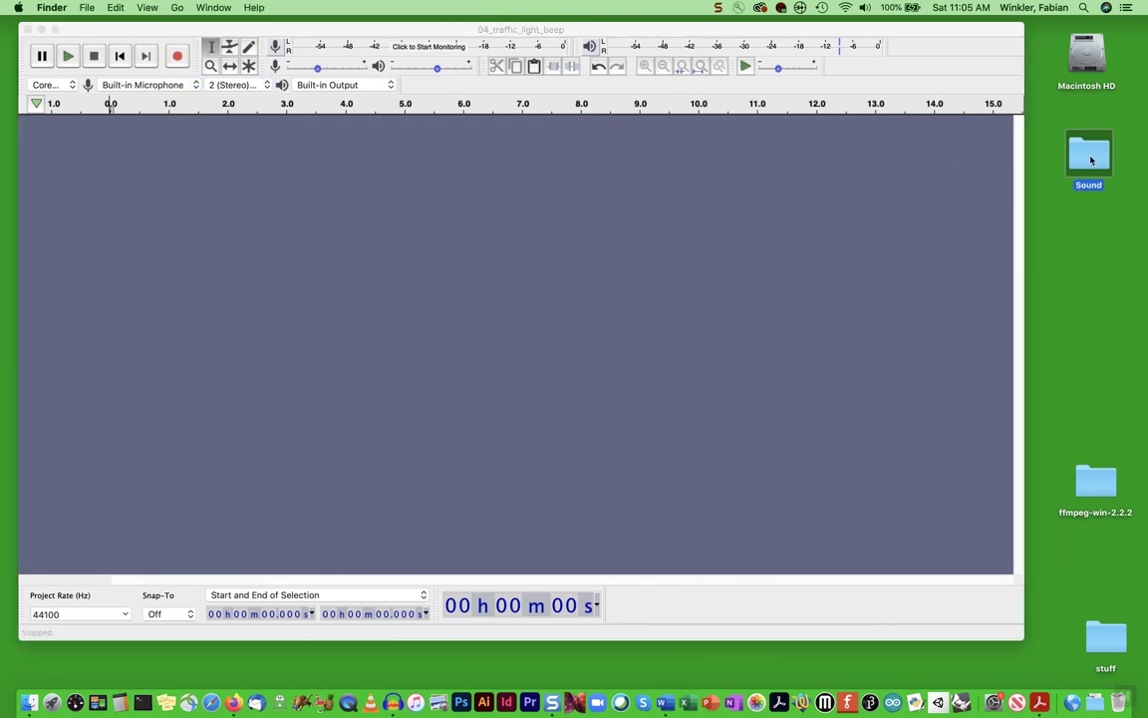
{"action": "left_click", "coordinate": [485, 211]}
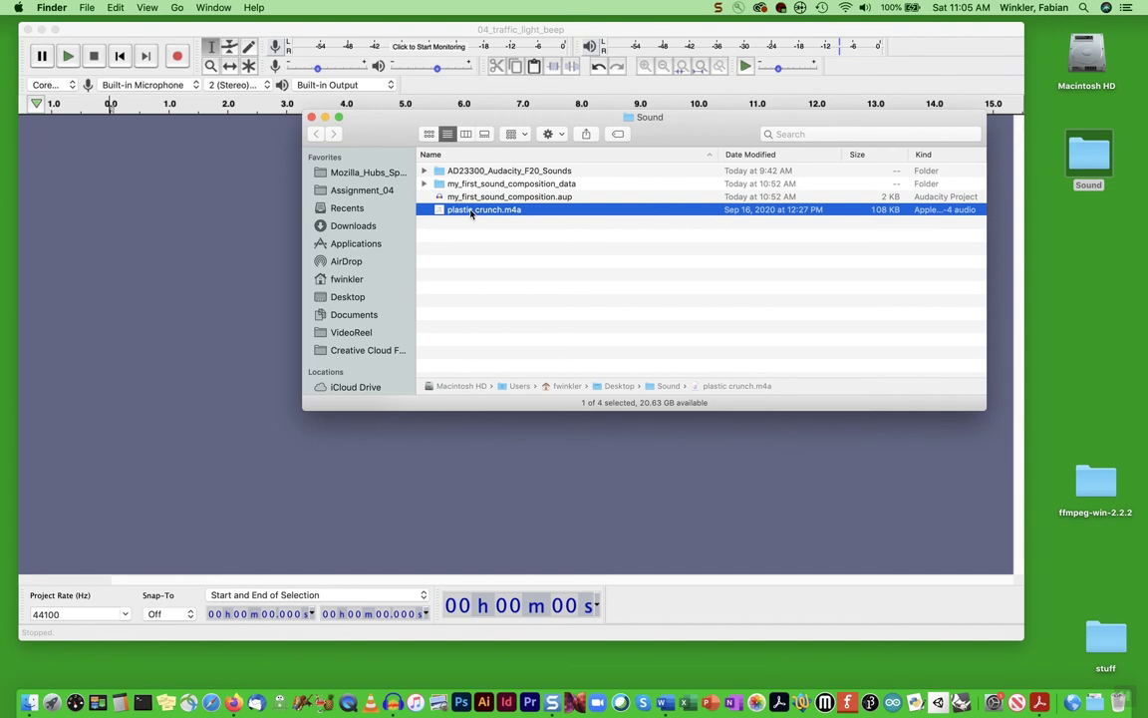
{"action": "left_click_drag", "start_coordinate": [469, 211], "coordinate": [206, 232]}
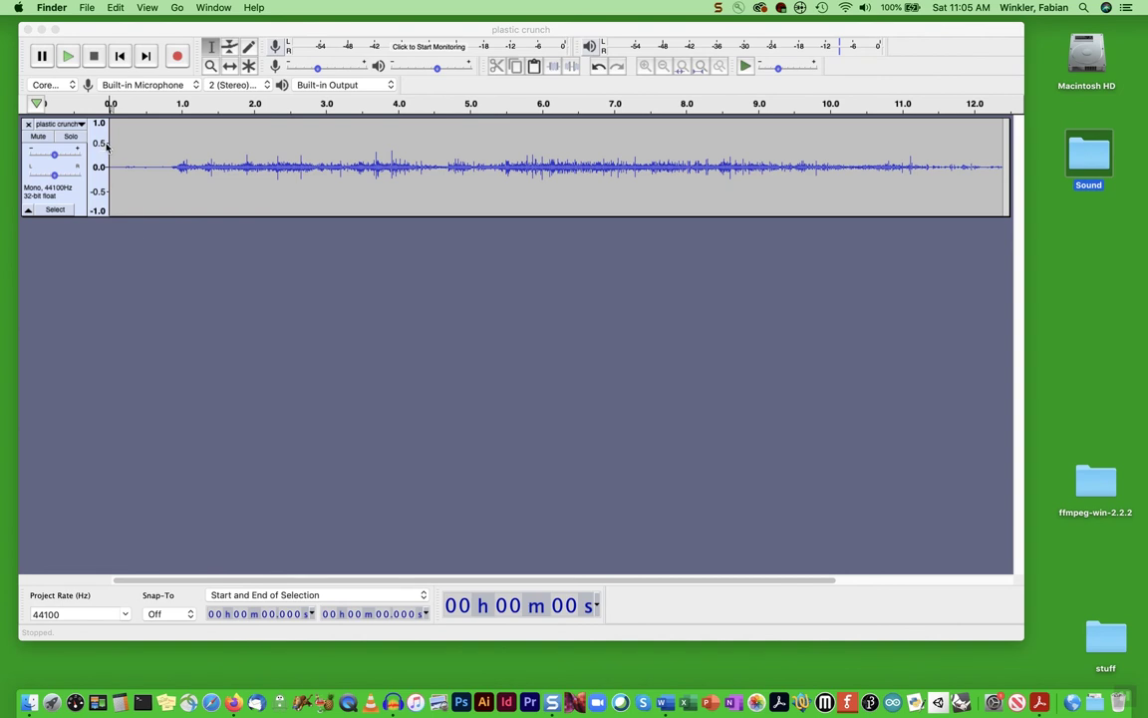
{"action": "left_click", "coordinate": [441, 167]}
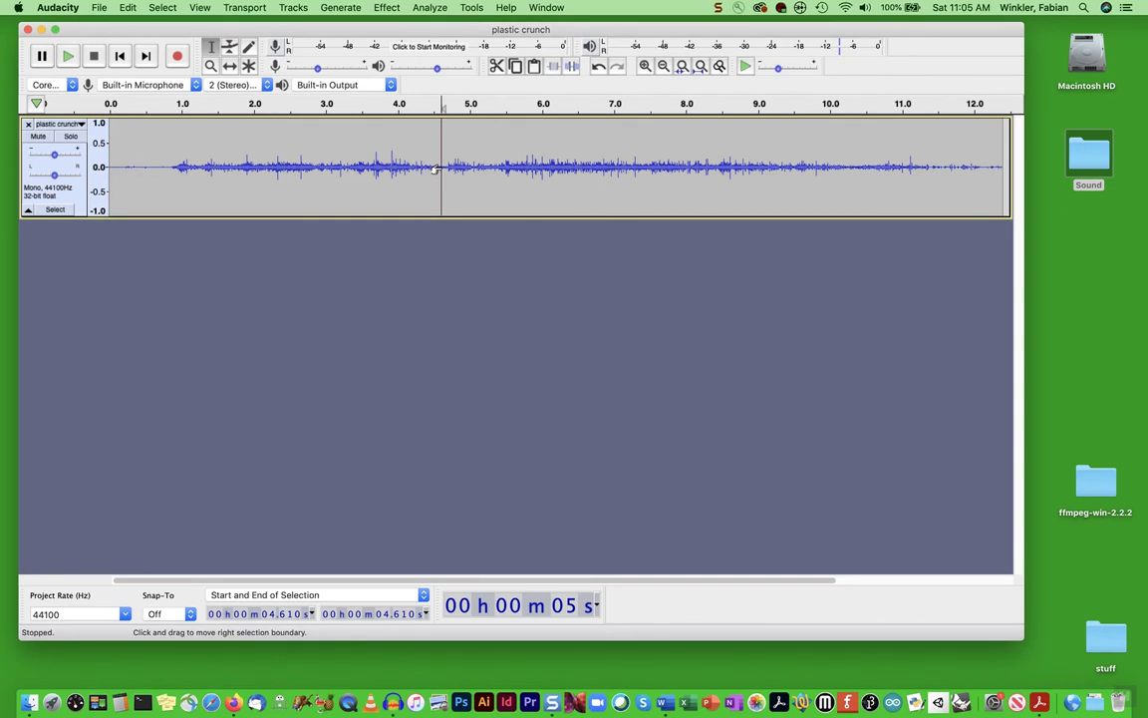
{"action": "left_click", "coordinate": [345, 168]}
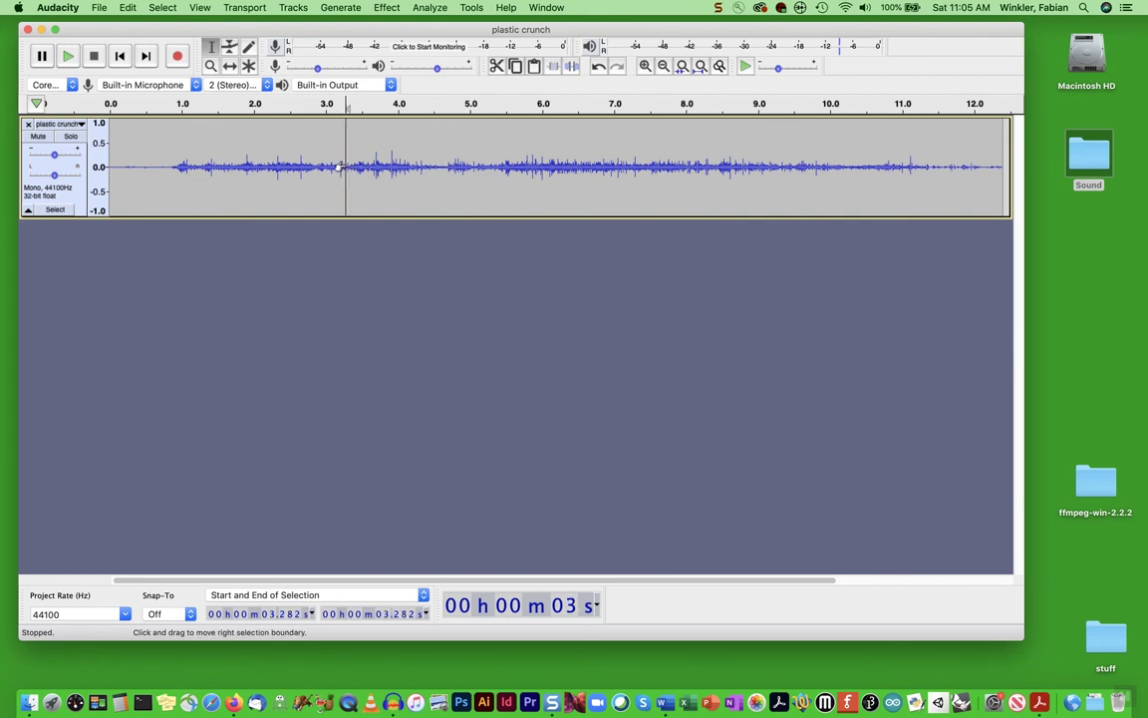
Play the crunch from 3.28 s, stop it, and select 4.66–7.42 s for an effect
{"action": "key", "text": "space"}
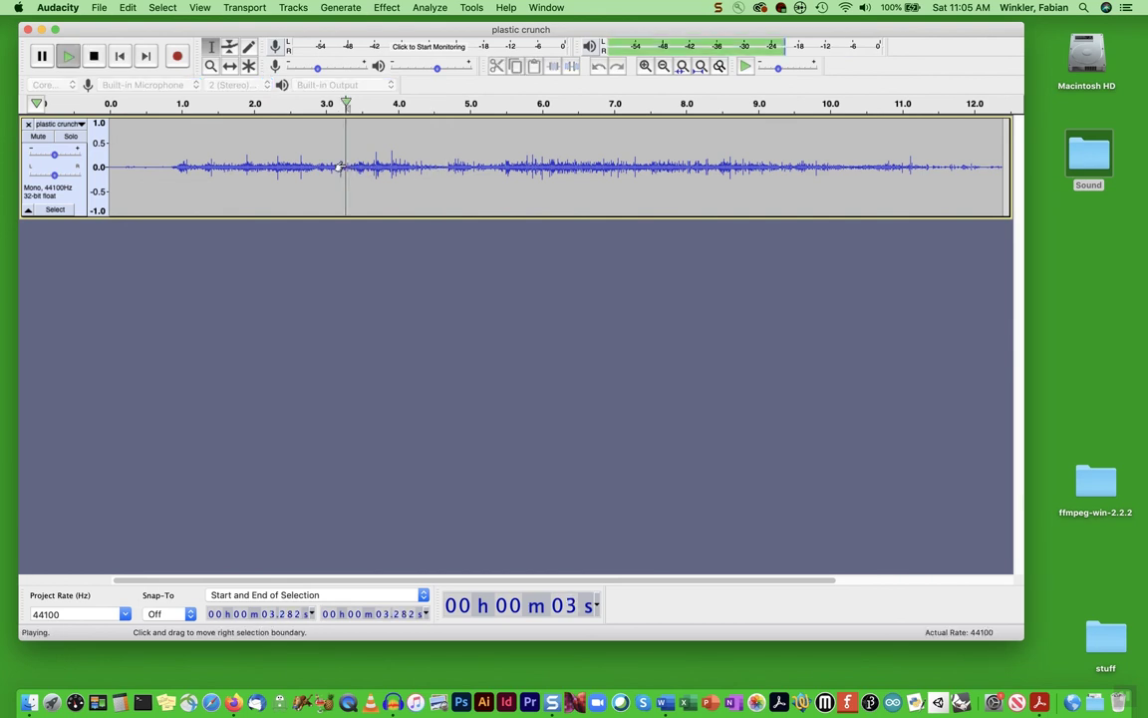
{"action": "left_click", "coordinate": [96, 57]}
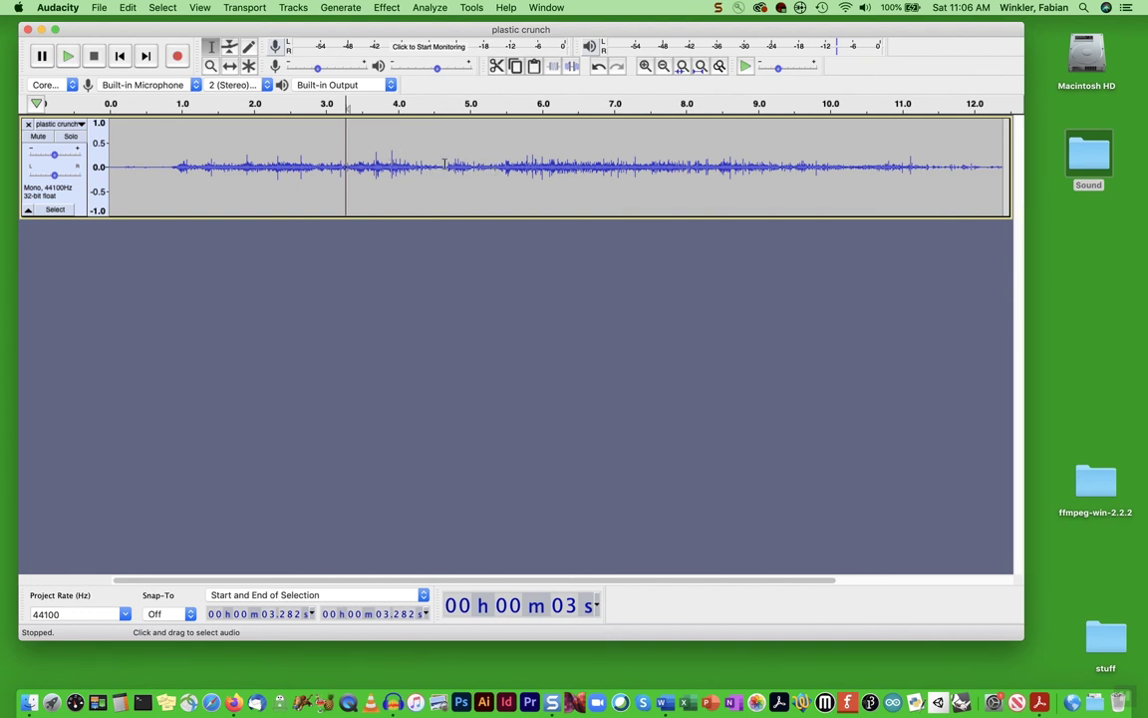
{"action": "left_click_drag", "start_coordinate": [444, 163], "coordinate": [643, 162]}
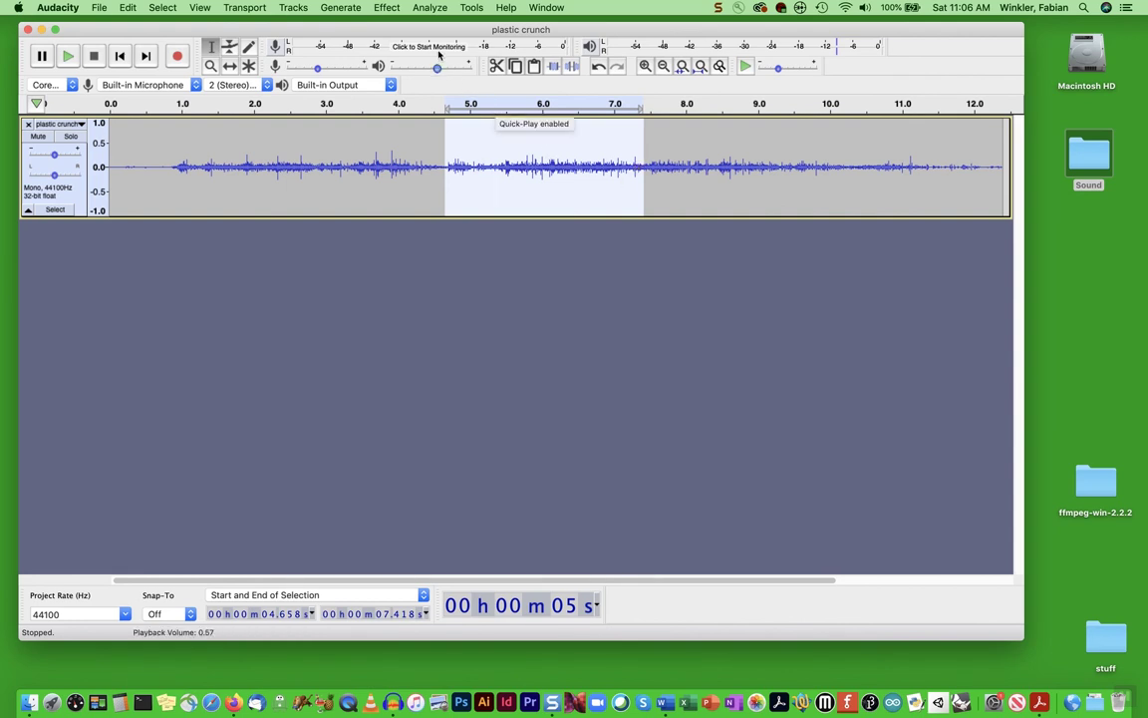
{"action": "left_click", "coordinate": [386, 8]}
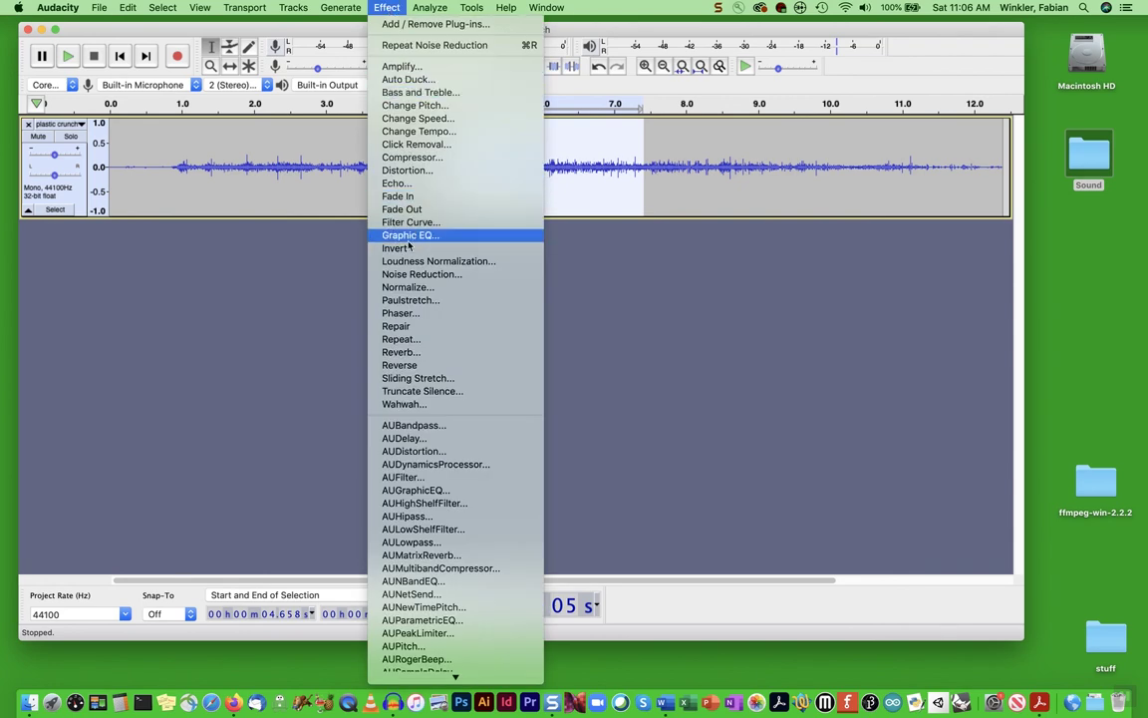
Apply Normalize with a −6.0 dB peak to the selected 4.66–7.42 s stretch
{"action": "left_click", "coordinate": [409, 288]}
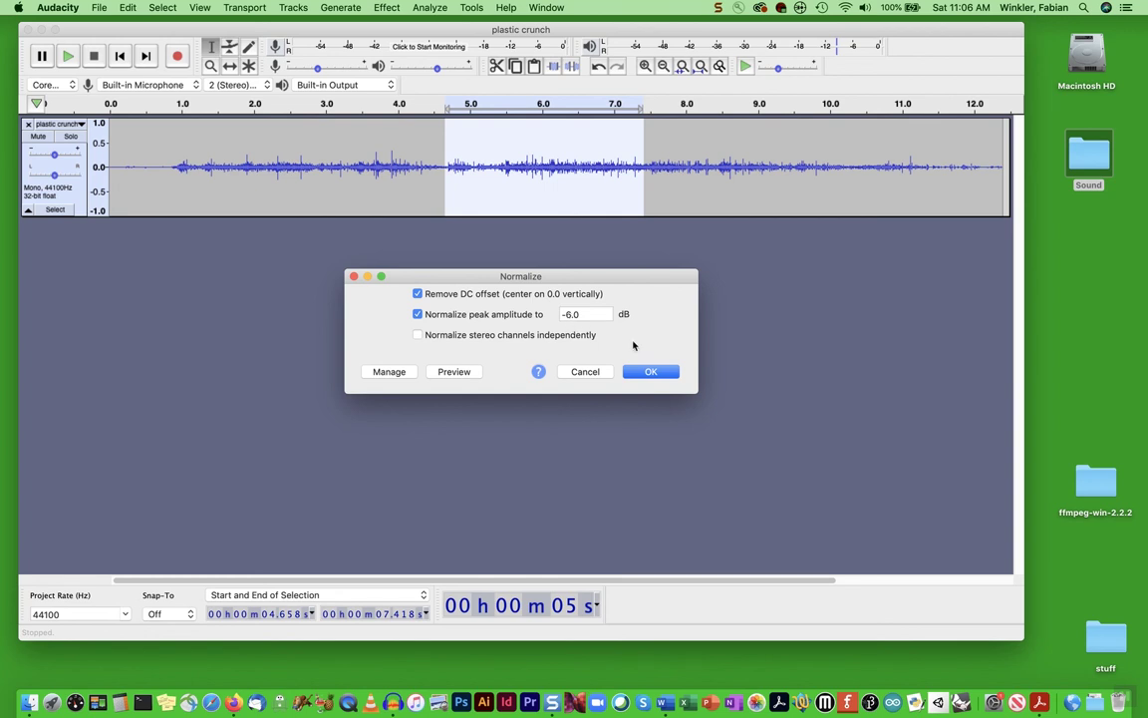
{"action": "left_click", "coordinate": [642, 373]}
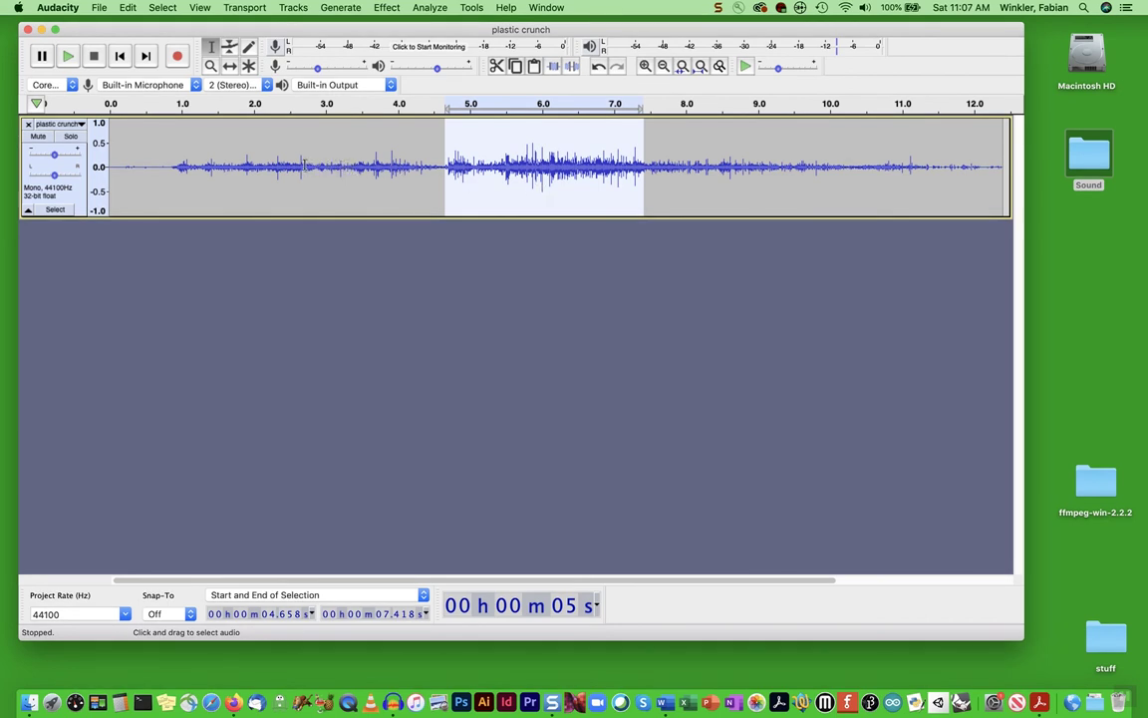
Play the plastic crunch from 2.713 s through the boosted section, then stop
{"action": "left_click", "coordinate": [304, 165]}
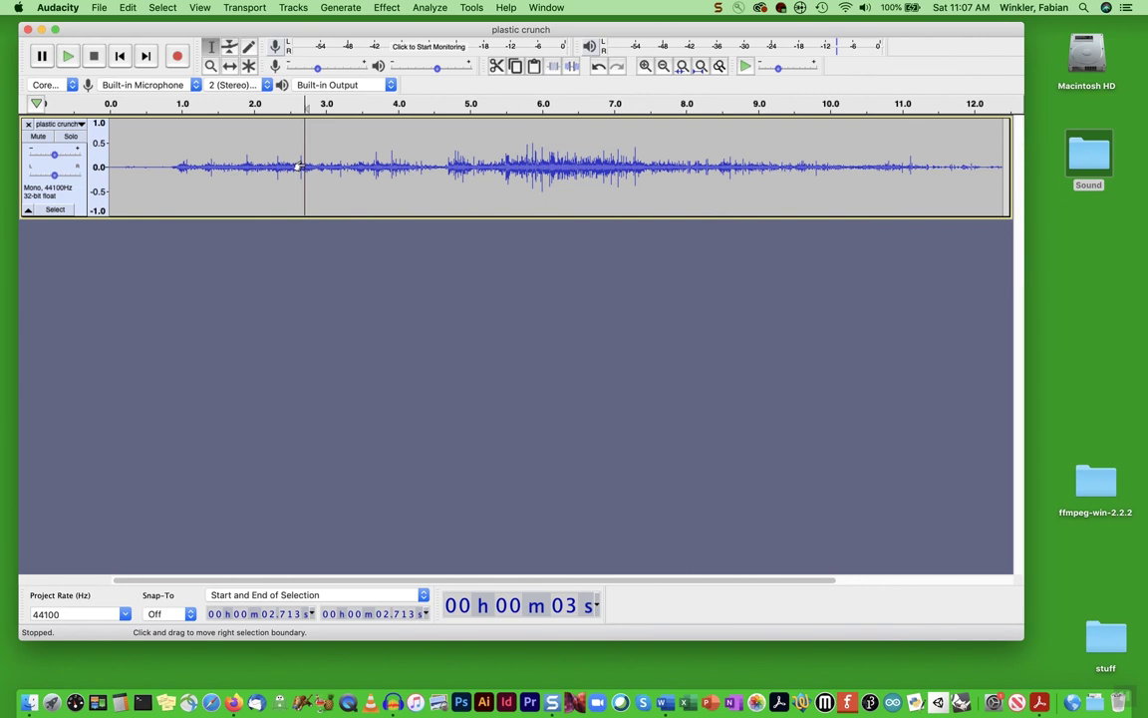
{"action": "key", "text": "space"}
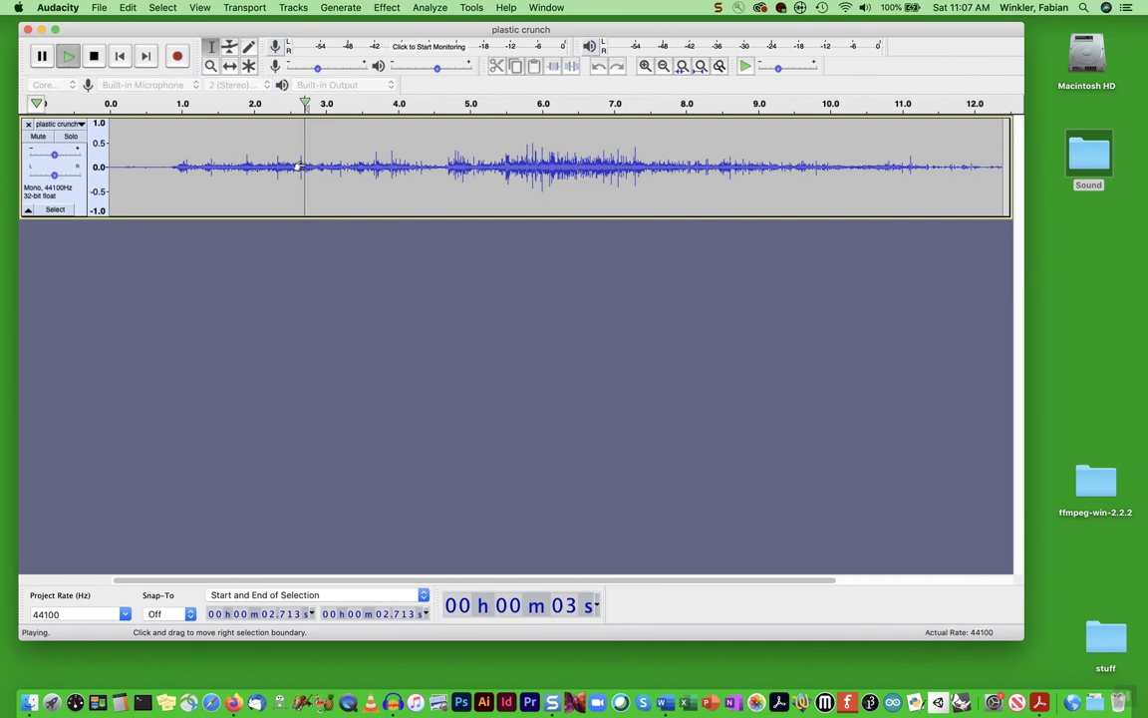
{"action": "left_click", "coordinate": [93, 57]}
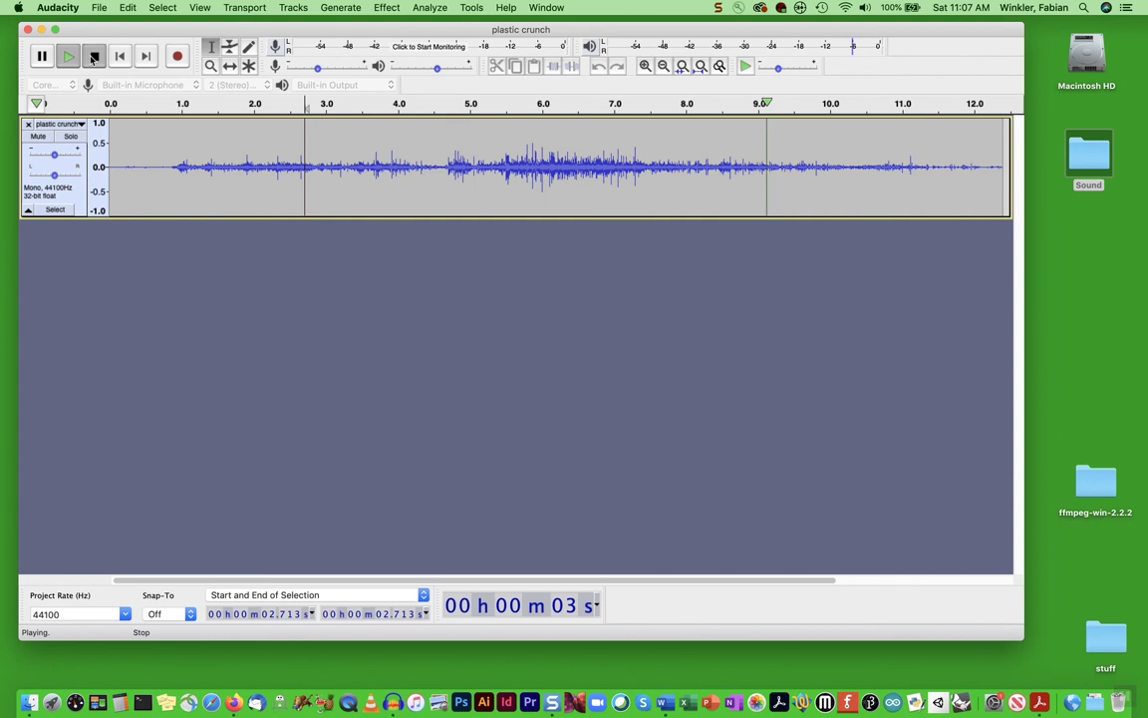